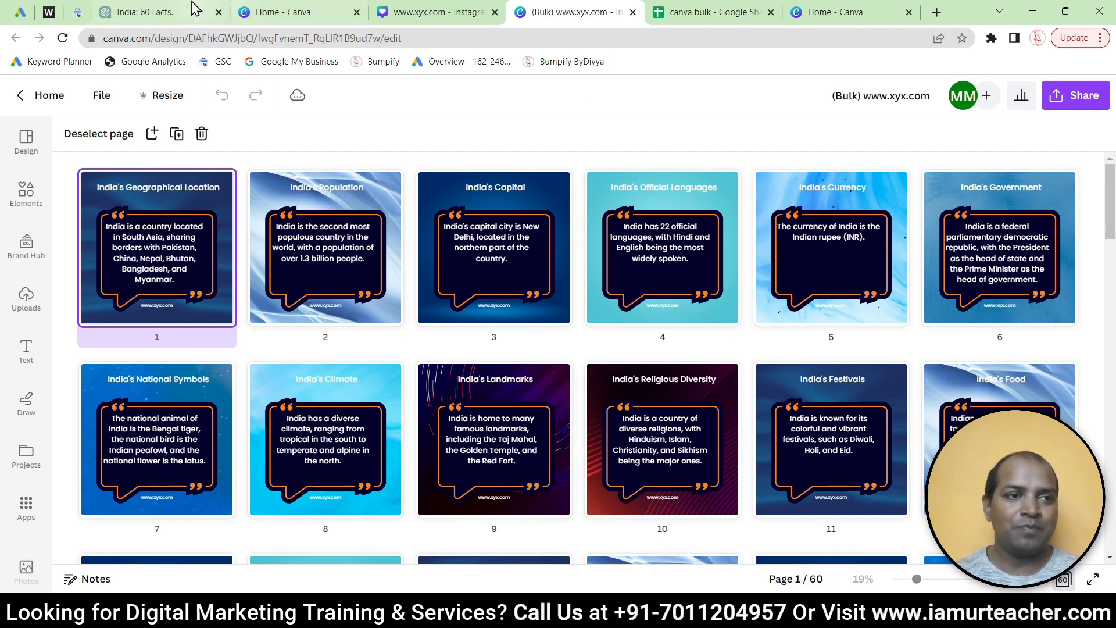
In a new ChatGPT chat, submit the prompt "write 90 topics about stock market on which we can create social post".
click(145, 12)
click(121, 107)
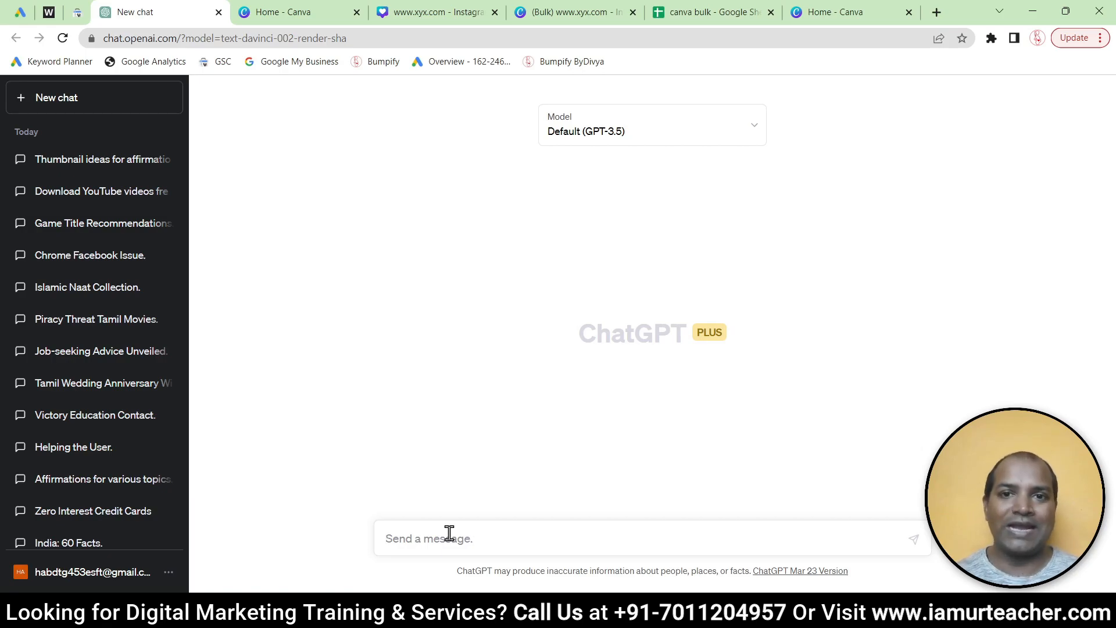
text(write 90 topics about which we can create social post)
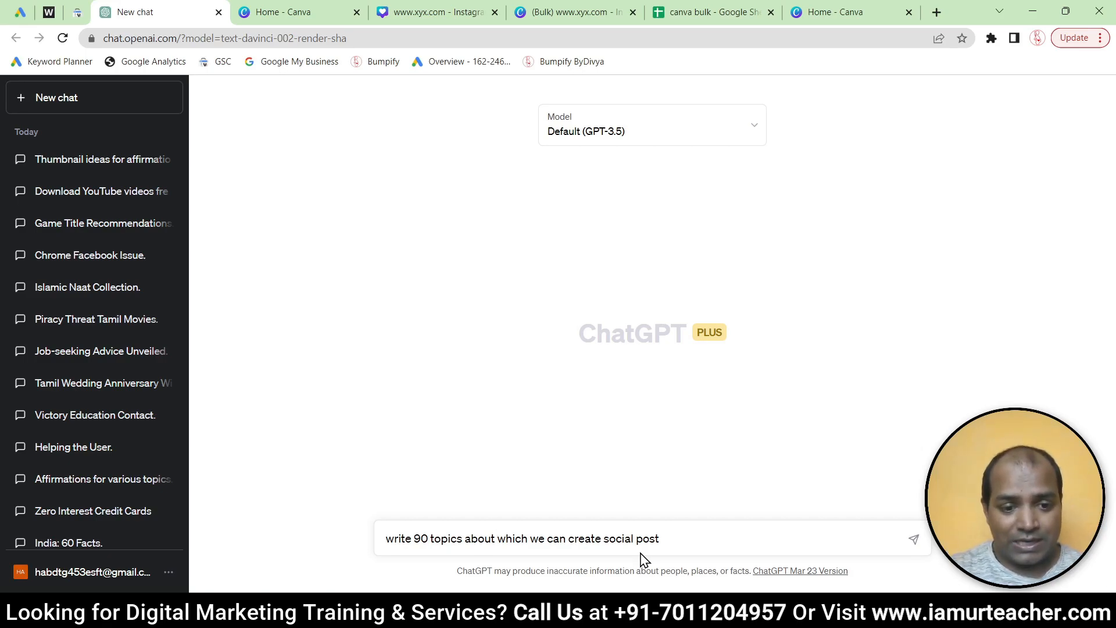
text(stock market on)
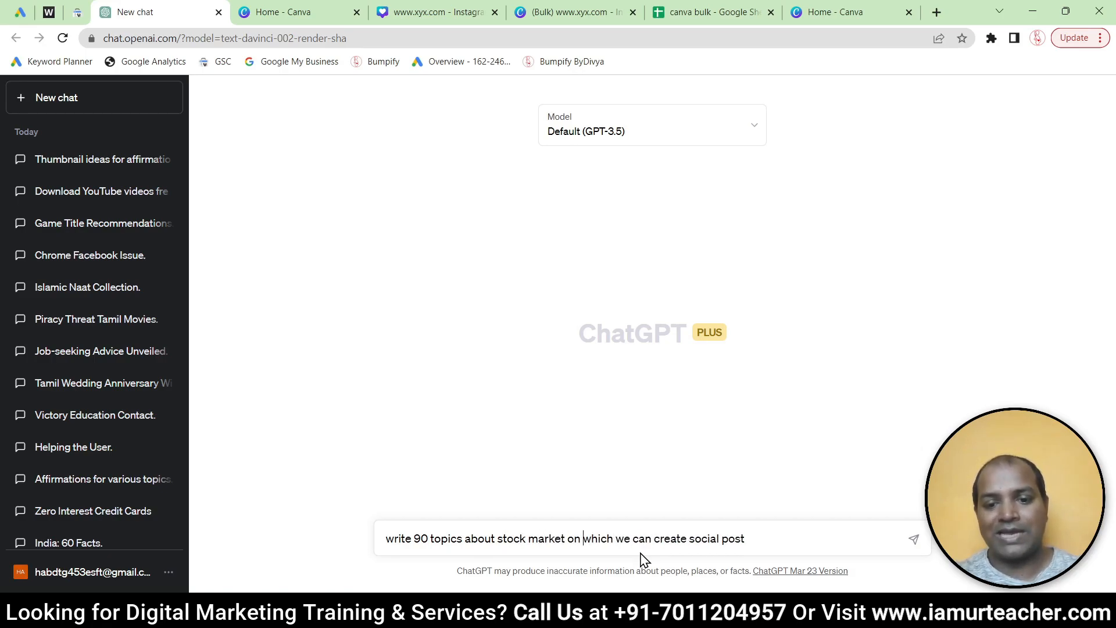
click(761, 538)
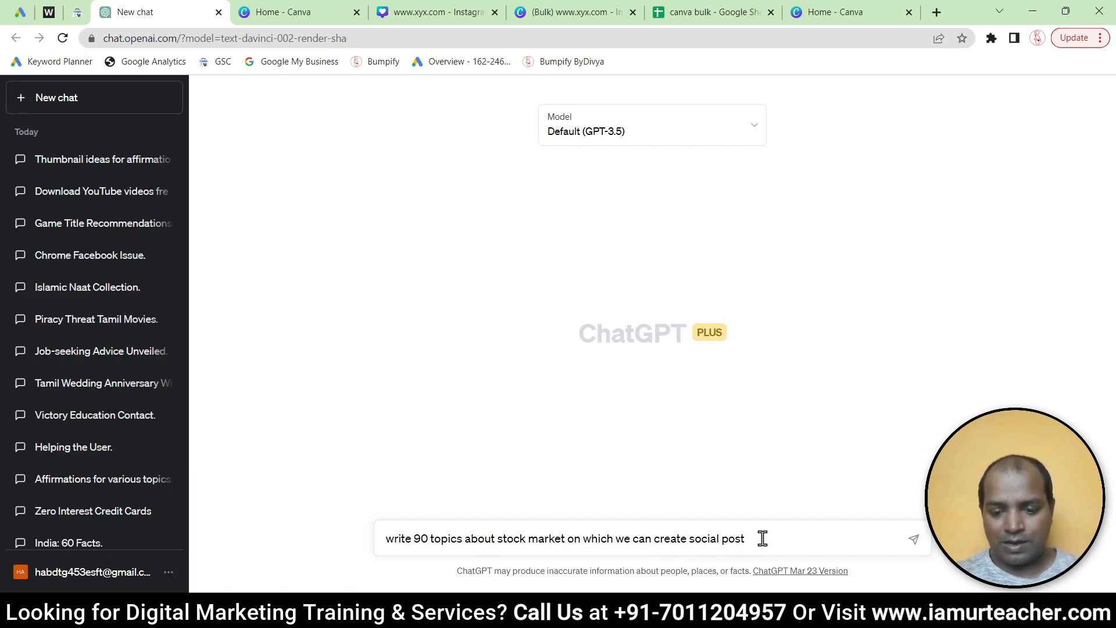
key(ctrl+a)
key(Return)
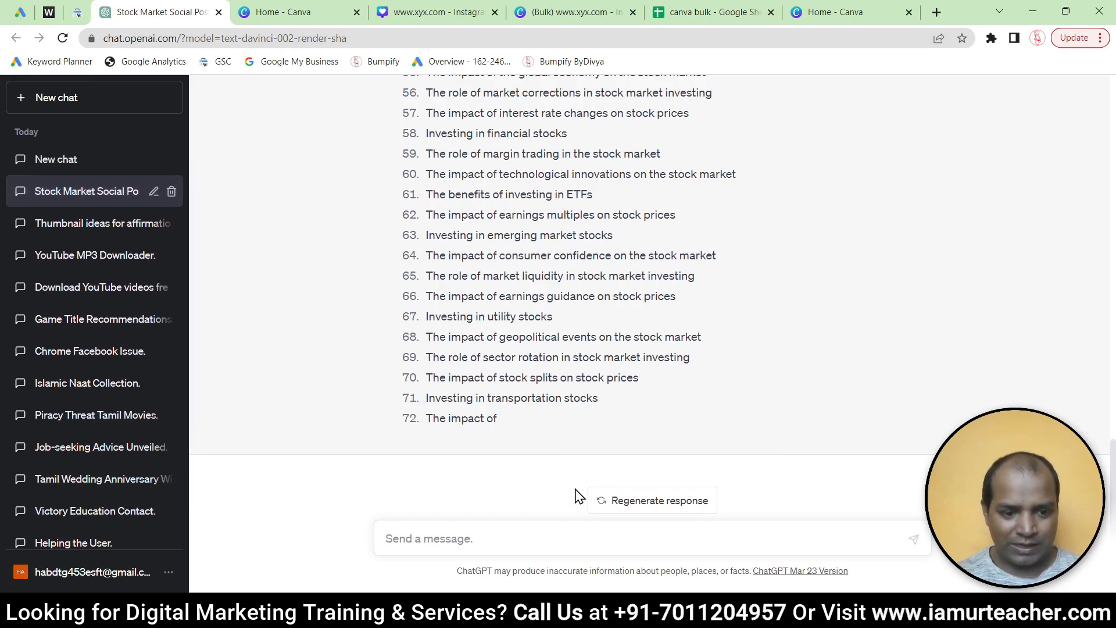
Review the generated stock market topics and submit the follow-up prompt "write 70 more".
scroll(575, 319, up, 15)
scroll(579, 320, up, 3)
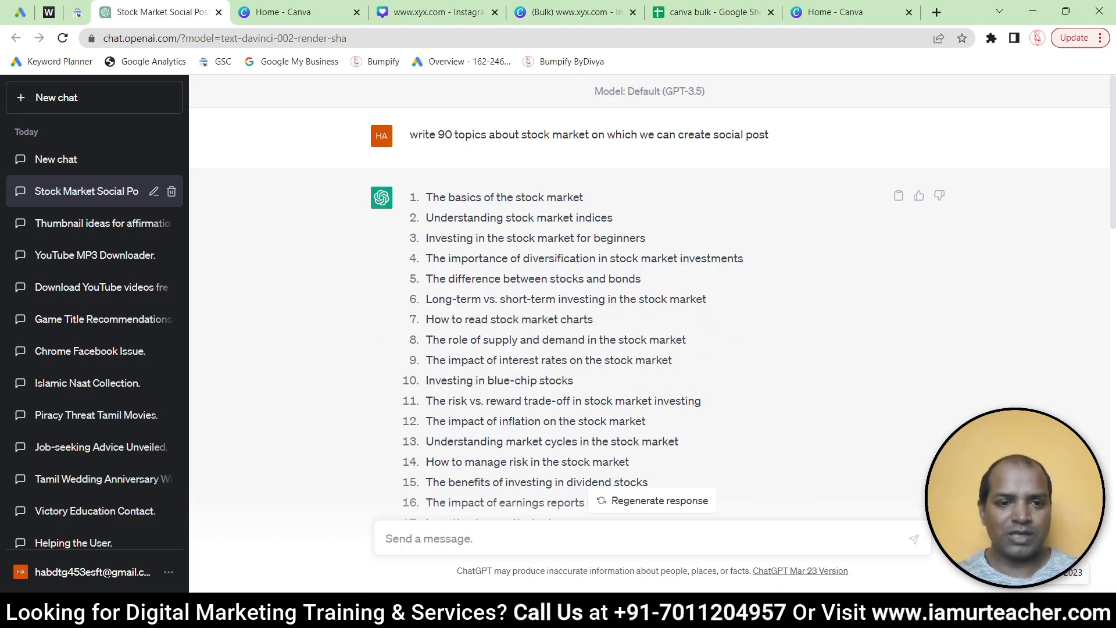
scroll(688, 372, down, 15)
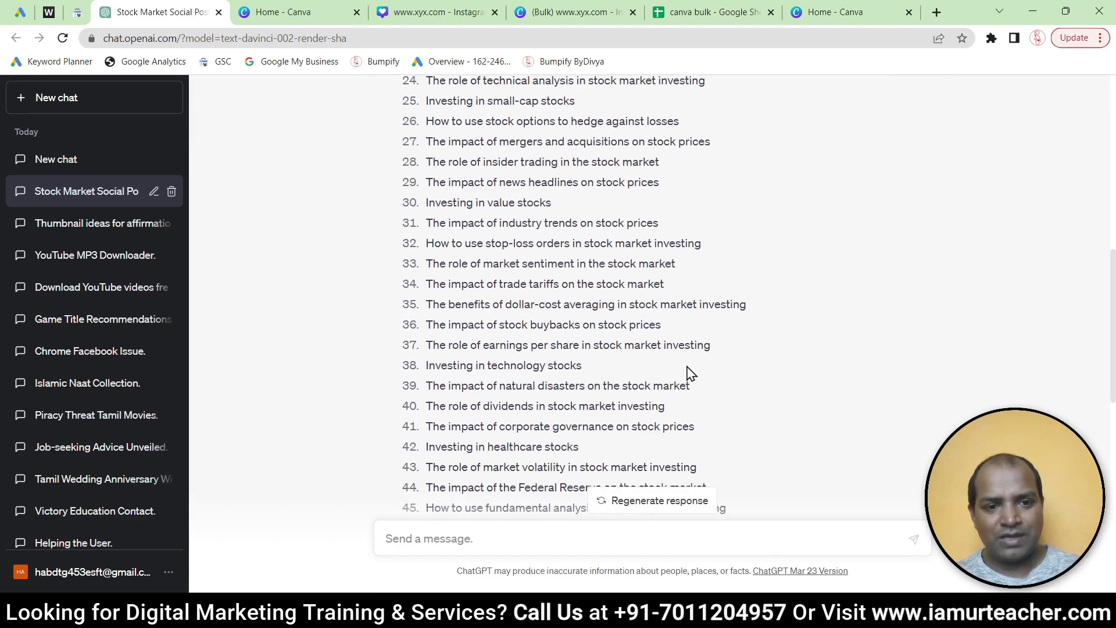
scroll(689, 372, down, 4)
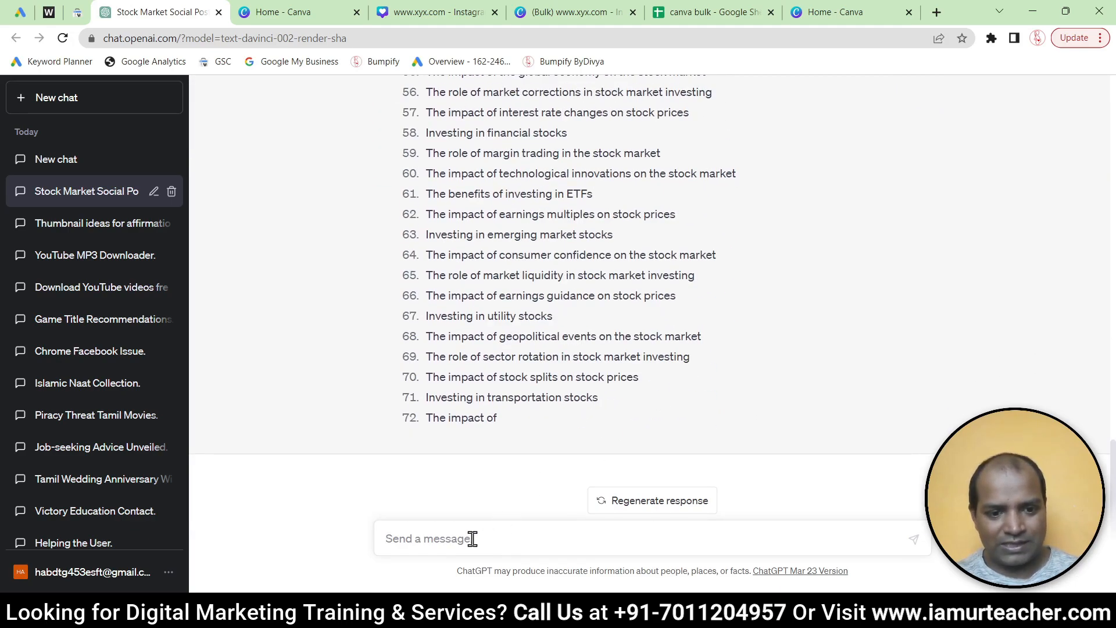
scroll(475, 372, up, 20)
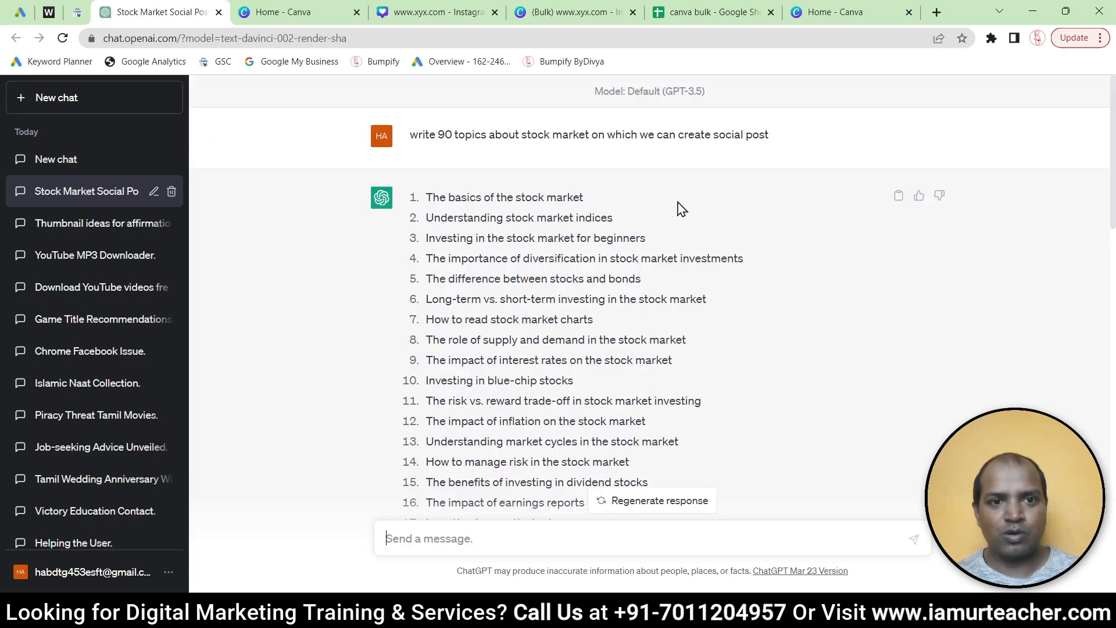
drag(771, 135, 407, 141)
key(ctrl+c)
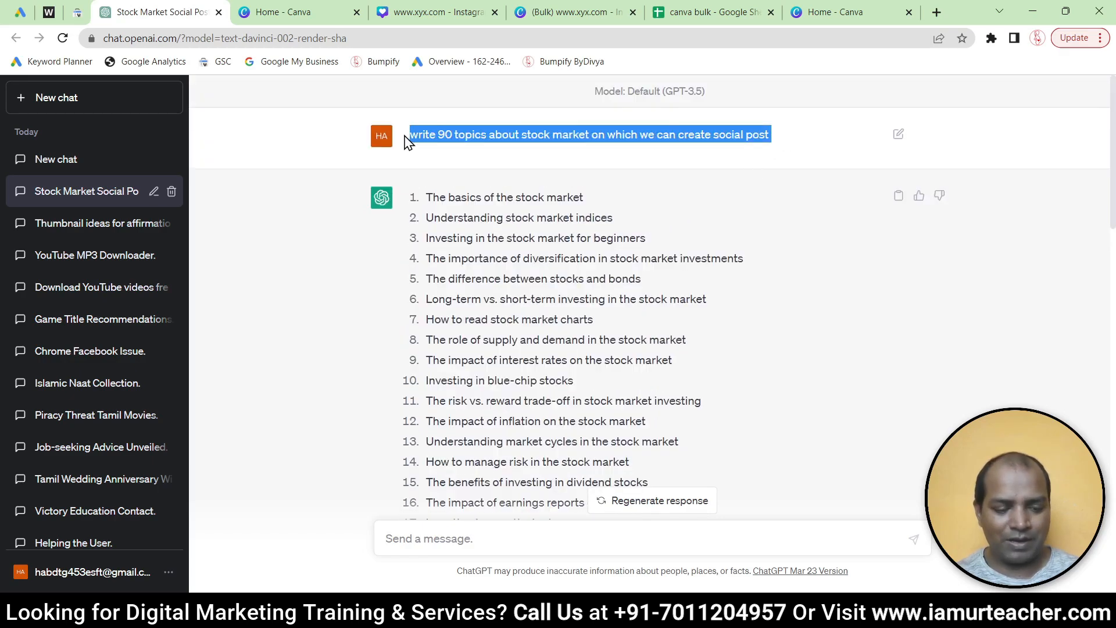
scroll(530, 385, down, 12)
click(416, 538)
key(ctrl+v)
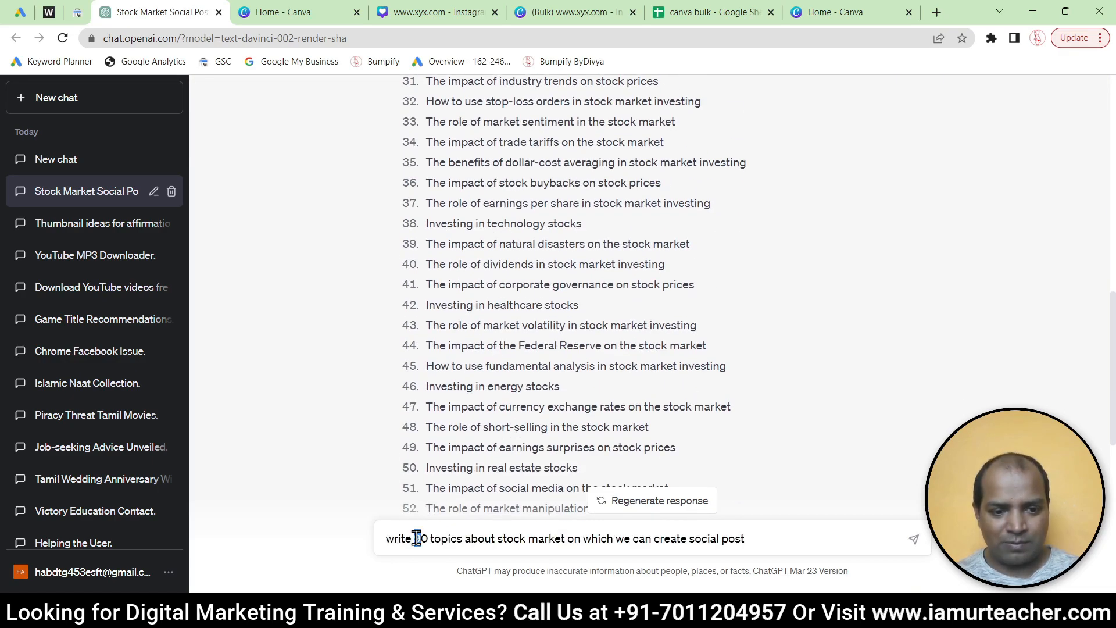
text(7)
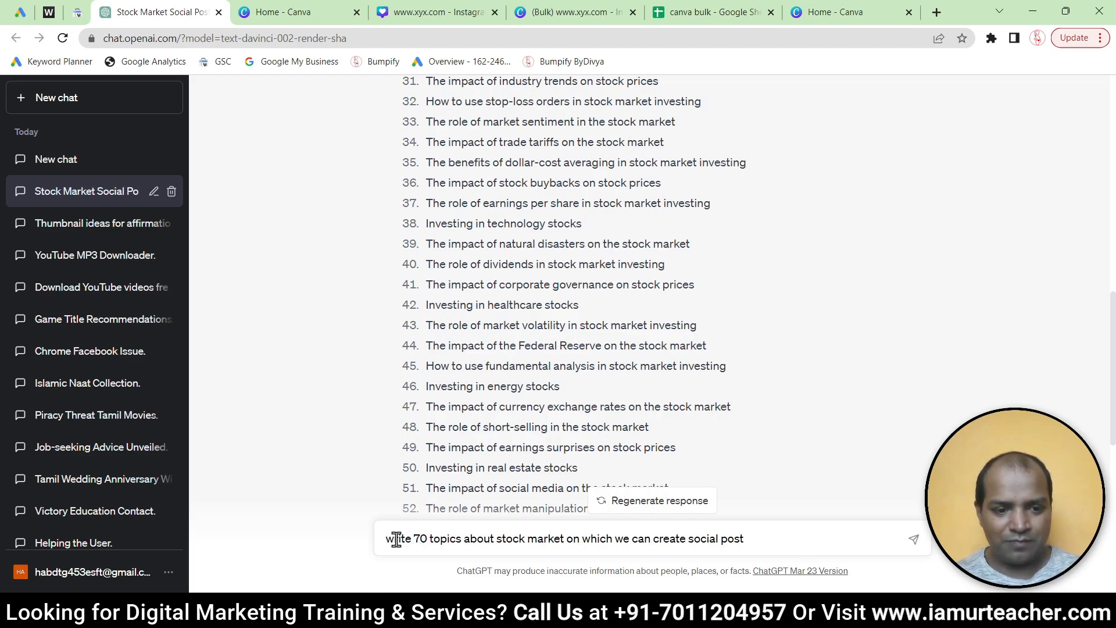
drag(430, 538, 805, 540)
text(mor)
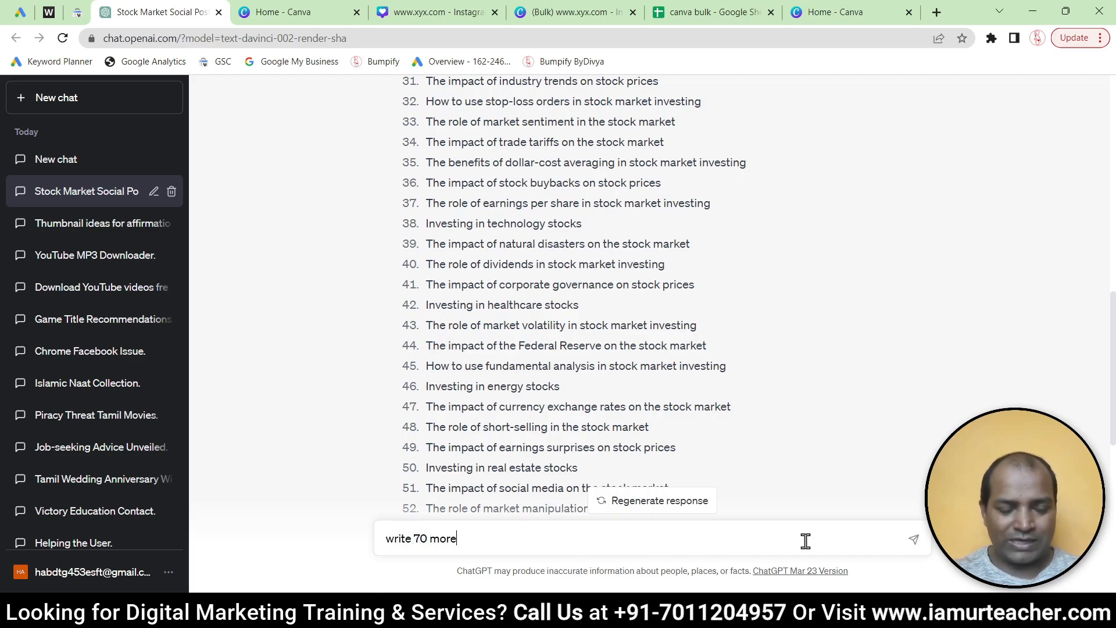
key(Return)
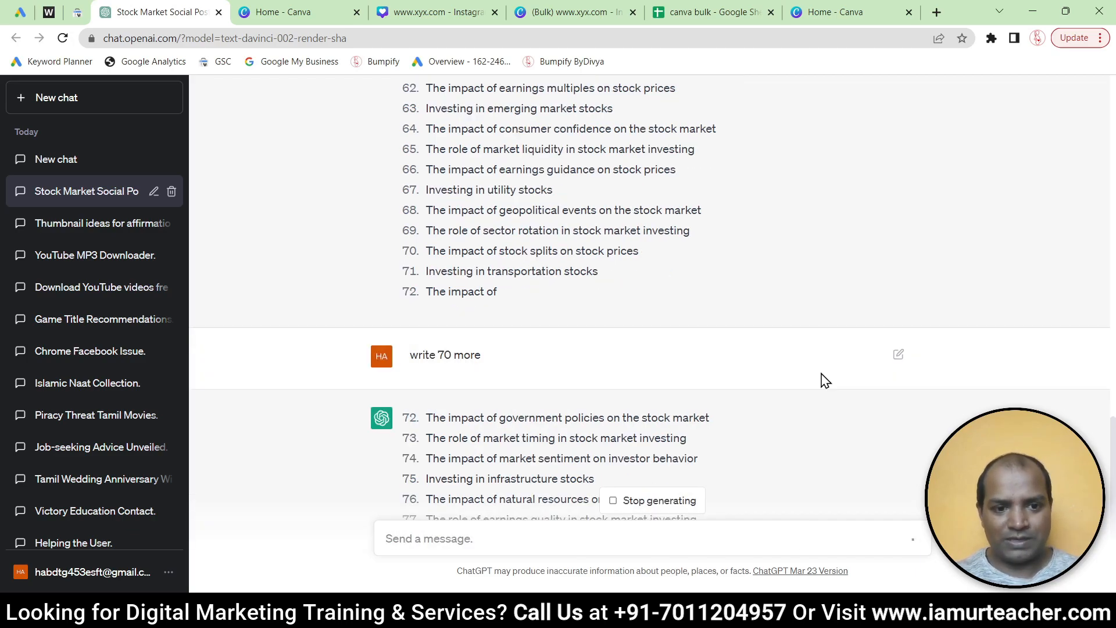
Submit the prompt "write 70 more" again, followed by the prompt "write 31 more" once the answer is complete.
scroll(825, 380, up, 5)
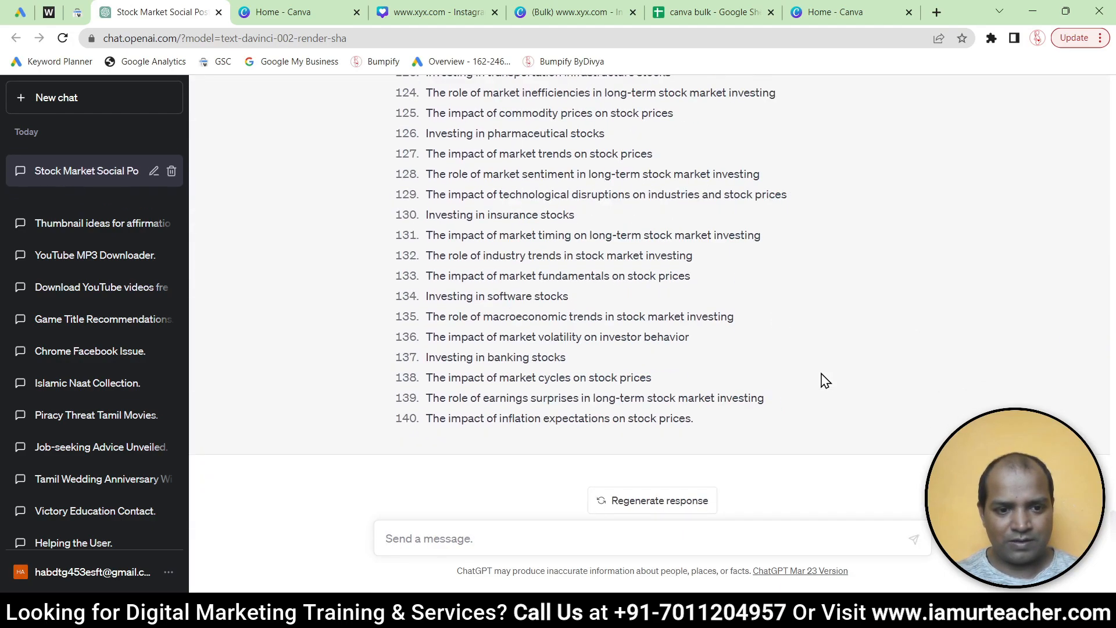
key(ctrl+z)
key(ctrl+z)
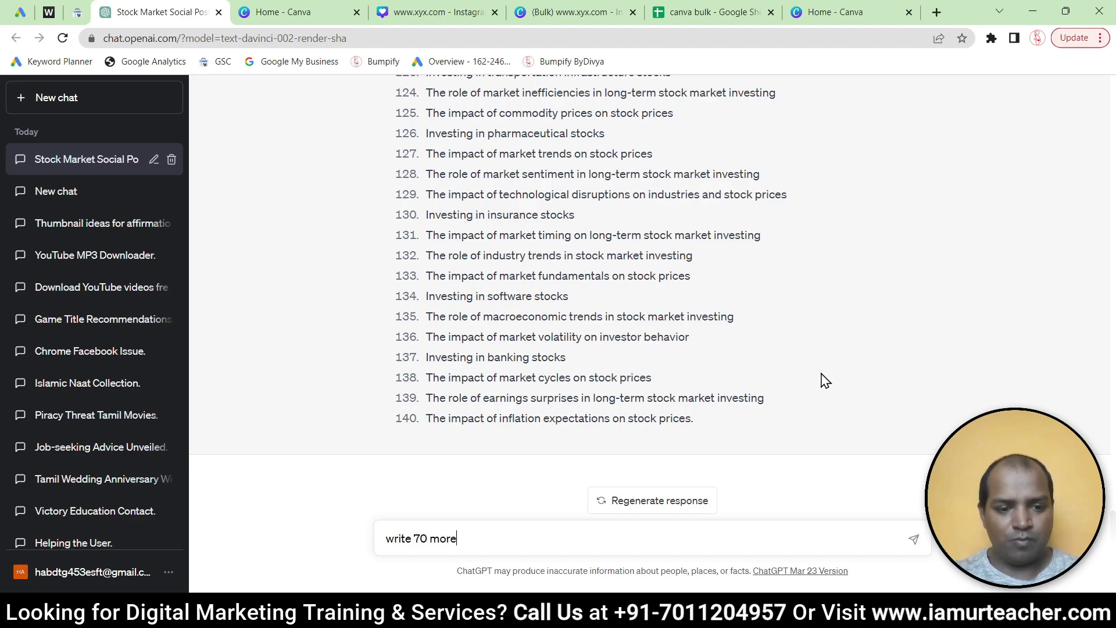
key(Return)
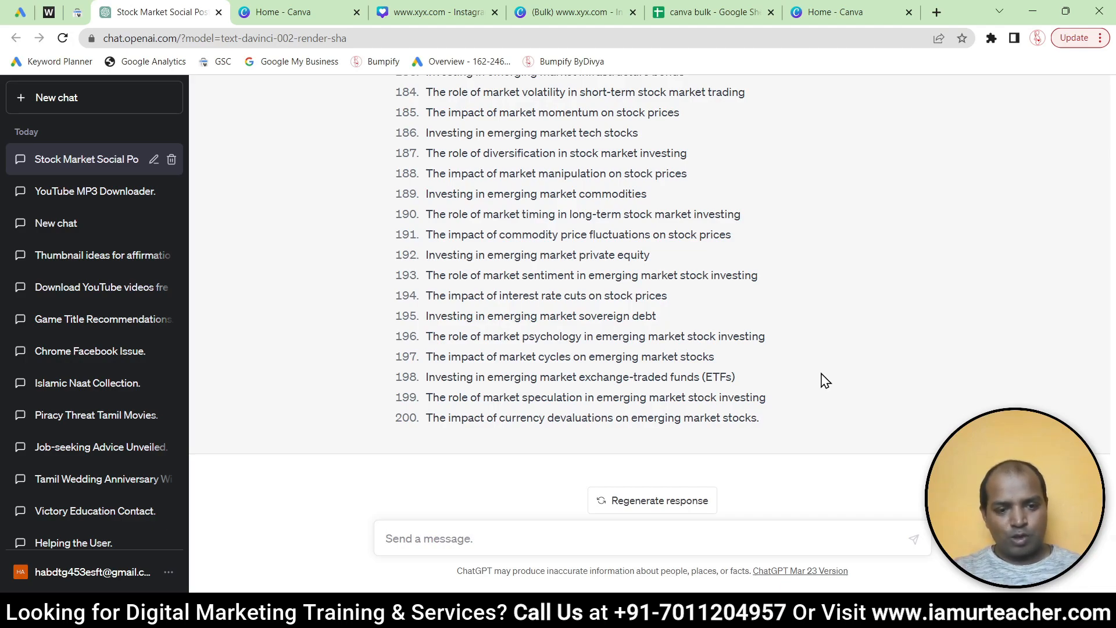
text(write 31 more)
key(Return)
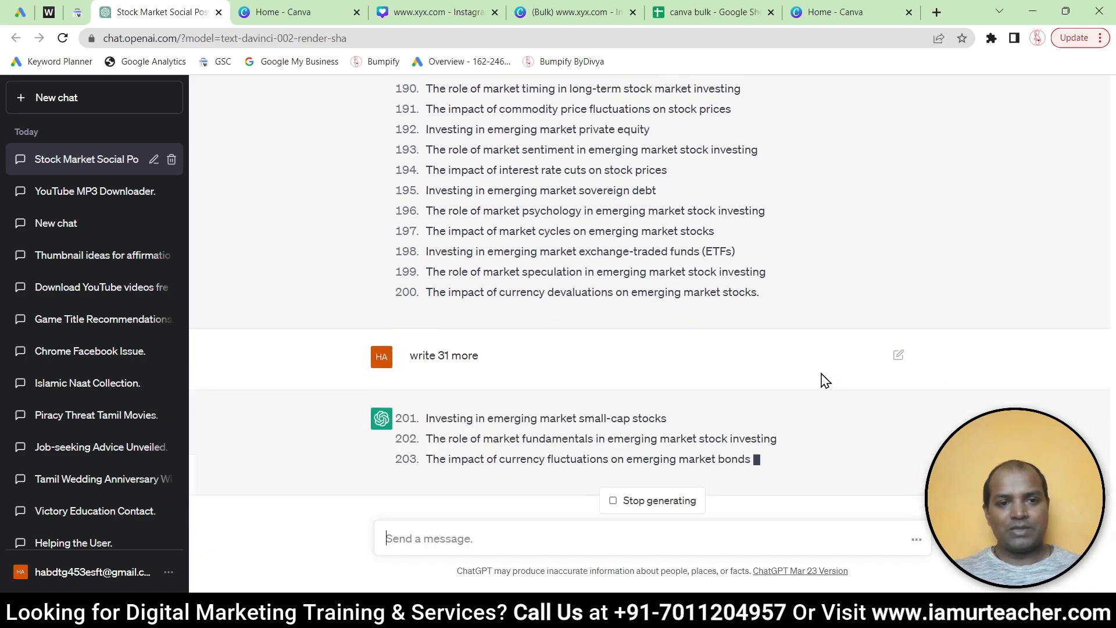
Copy the complete topics 1 to 71 from the first response, leaving out the cut-off last line.
scroll(808, 396, up, 20)
scroll(808, 399, up, 7)
drag(1112, 354, 1112, 110)
drag(427, 196, 667, 584)
key(ctrl+c)
Create a blank Google Sheets spreadsheet, enter the header "Topic" in A1 and paste the copied topics from A2 down.
click(1064, 229)
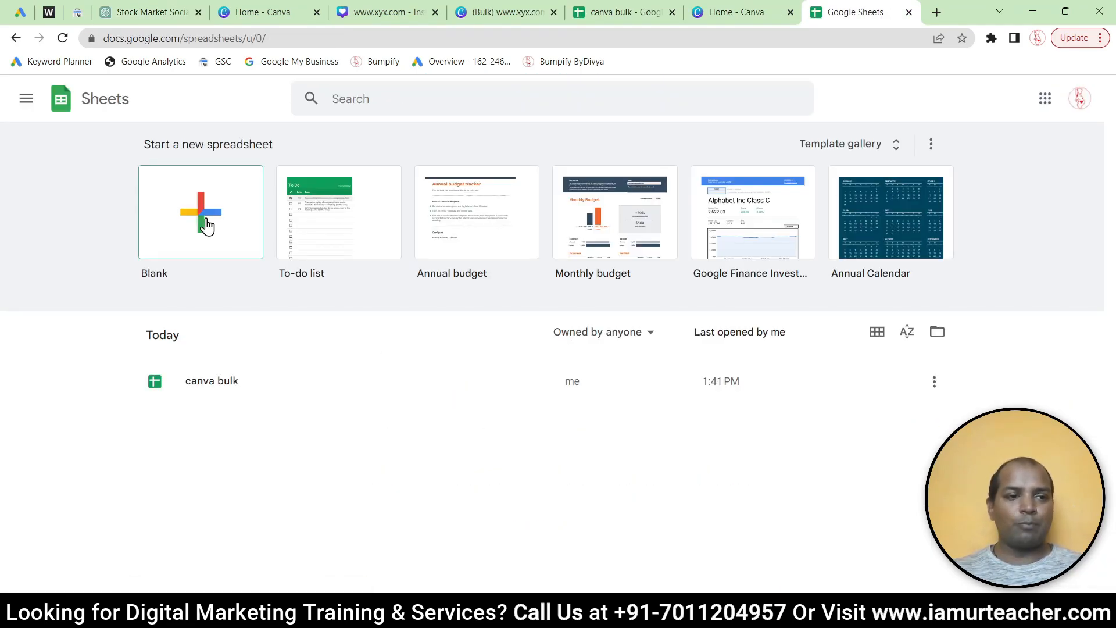
click(207, 226)
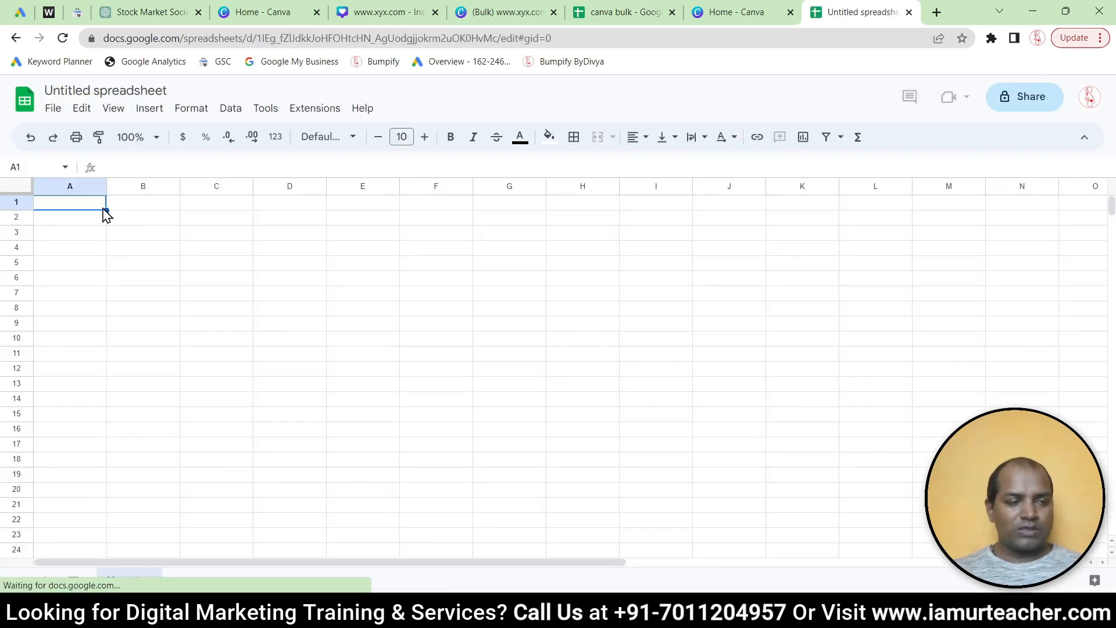
text(Topic)
key(Return)
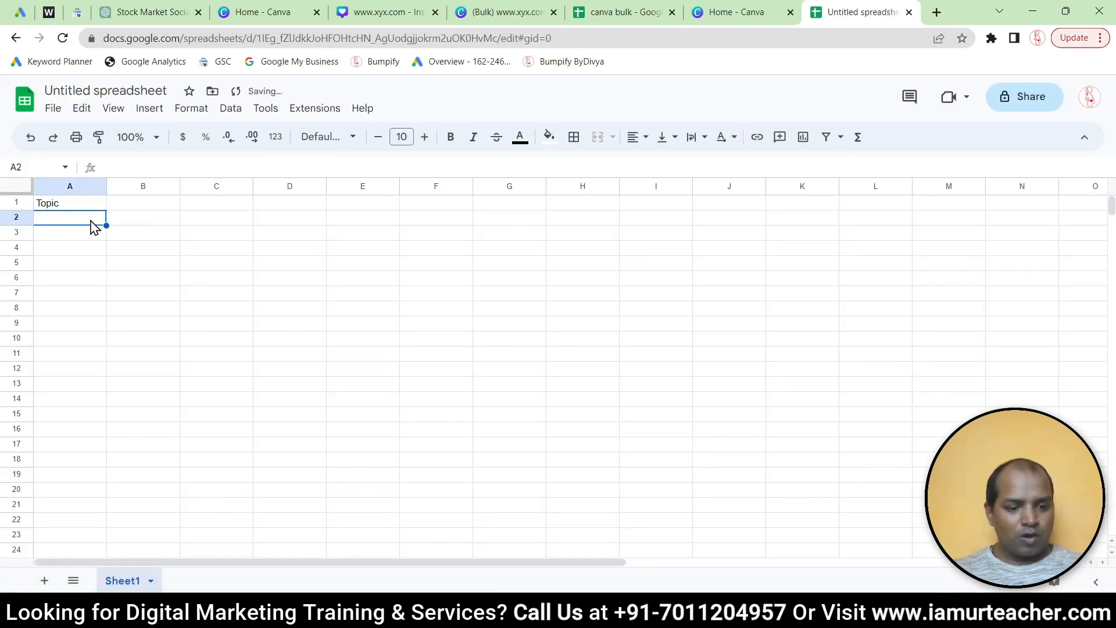
key(ctrl+v)
scroll(299, 274, down, 10)
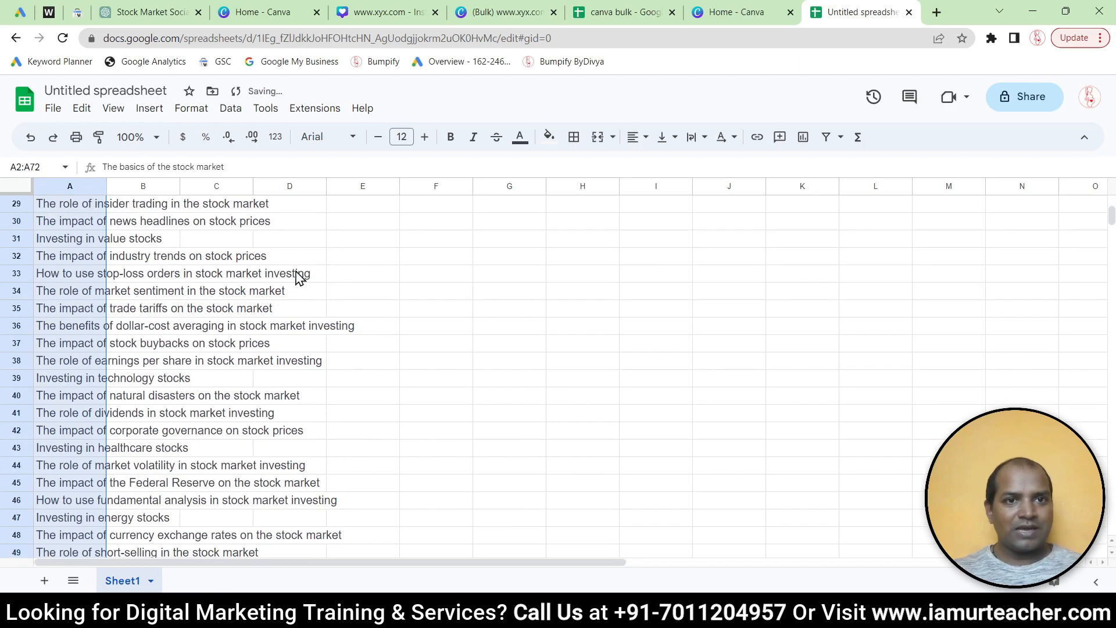
Copy topics 72 to 140 from the second ChatGPT response into the spreadsheet's column A, starting at A73.
click(149, 12)
drag(428, 174, 706, 229)
key(ctrl+c)
click(860, 11)
click(70, 221)
key(ctrl+v)
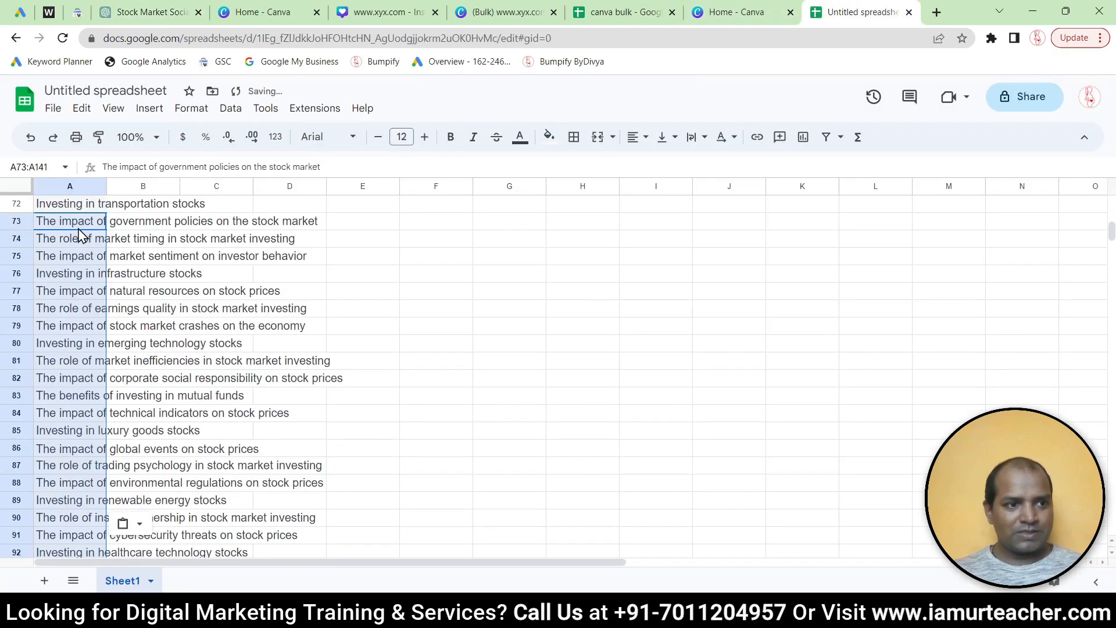
Copy the remaining topics from number 141 onward out of ChatGPT and append them below the existing list in column A.
click(140, 11)
scroll(465, 279, down, 4)
scroll(442, 174, up, 1)
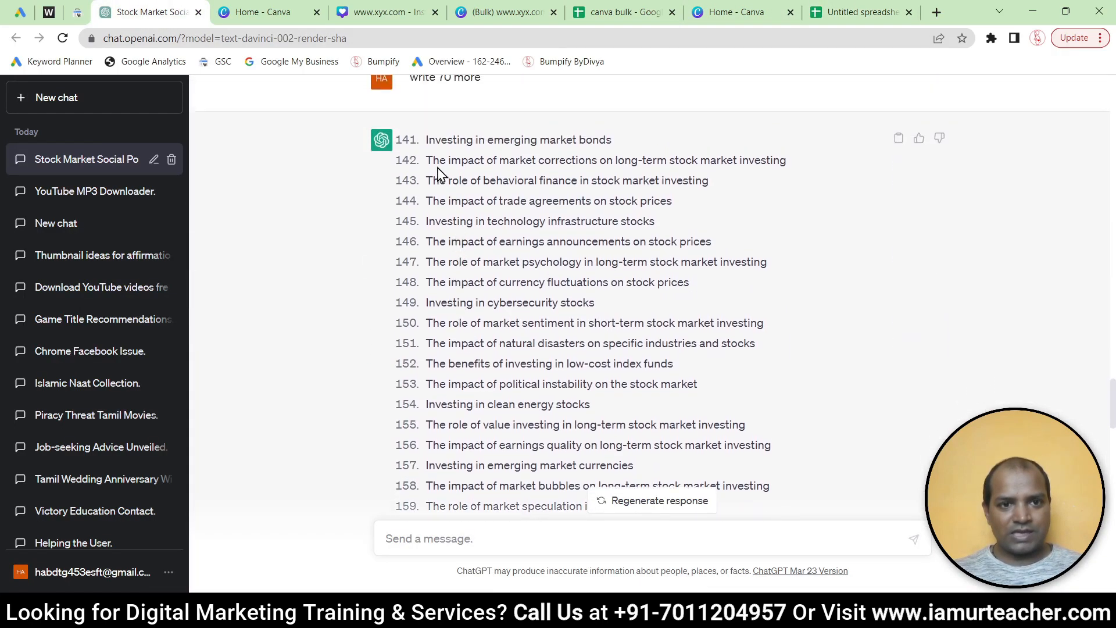
drag(427, 144, 728, 115)
click(860, 12)
click(82, 255)
key(ctrl+v)
Fit column A's width to its longest topic, and enlarge and centre the Topic header in A1.
scroll(232, 348, up, 10)
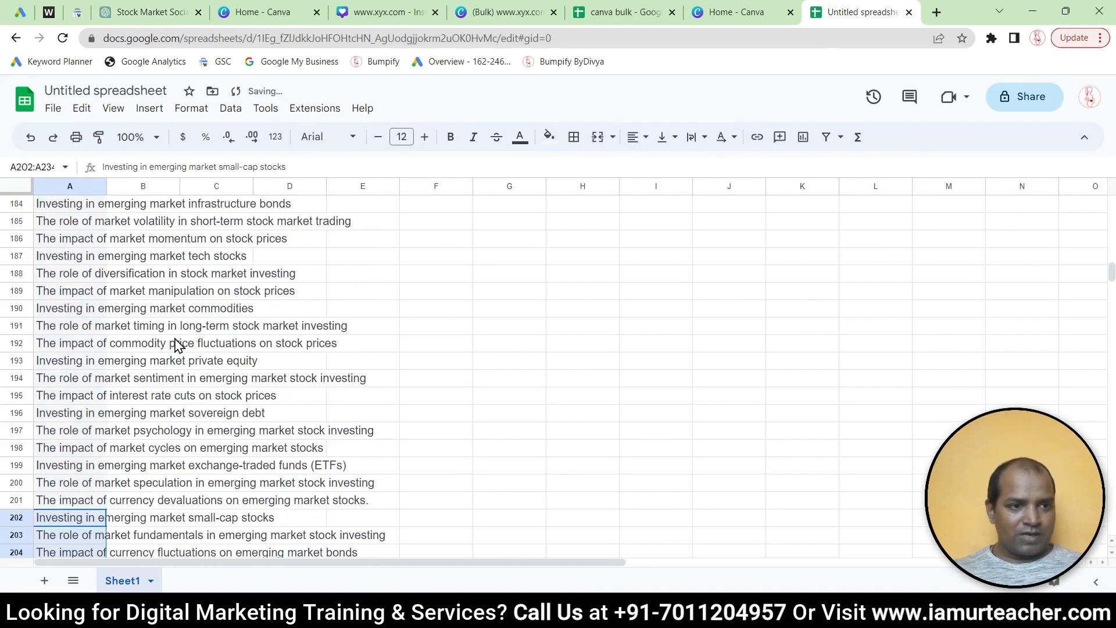
scroll(192, 365, up, 6)
drag(1111, 251, 1111, 184)
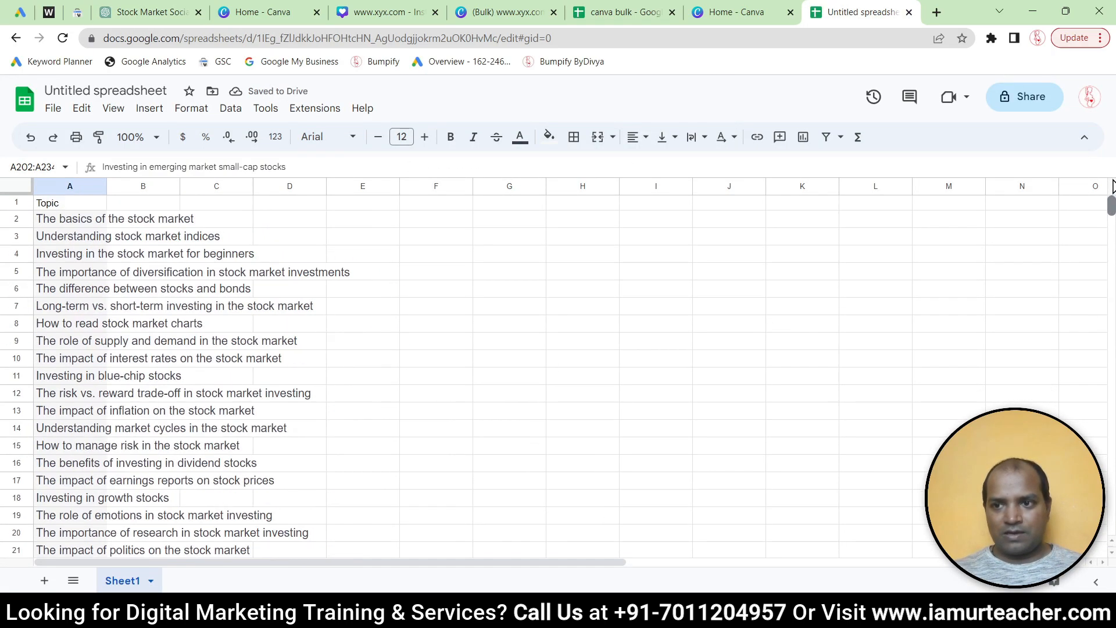
click(59, 185)
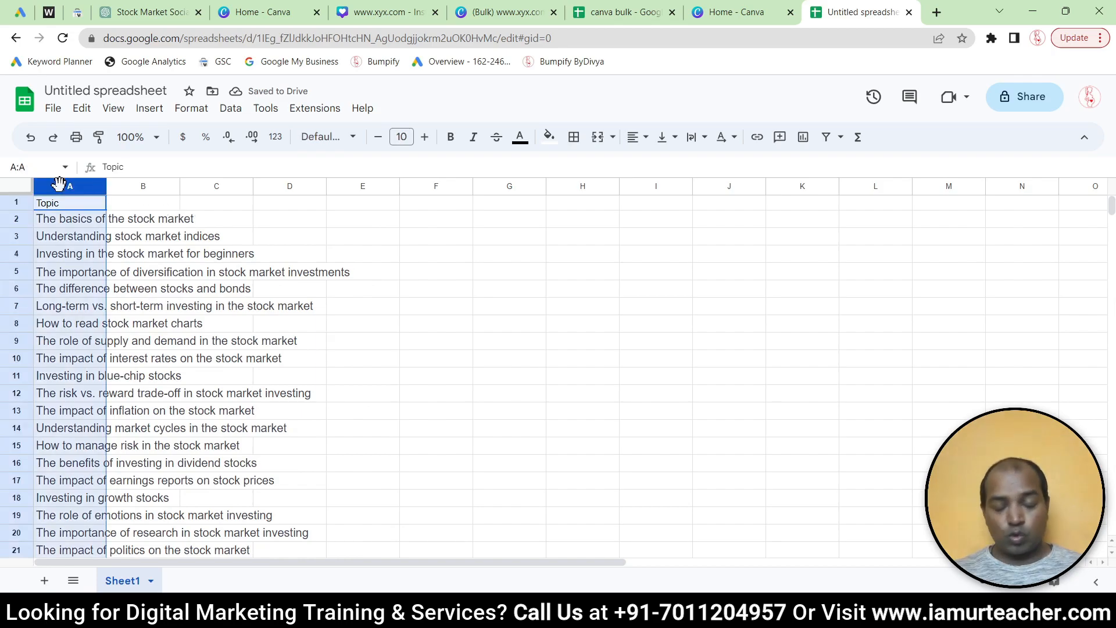
mouse_move(101, 178)
mouse_down()
mouse_move(242, 180)
mouse_move(109, 183)
mouse_up()
double_click(107, 185)
click(229, 206)
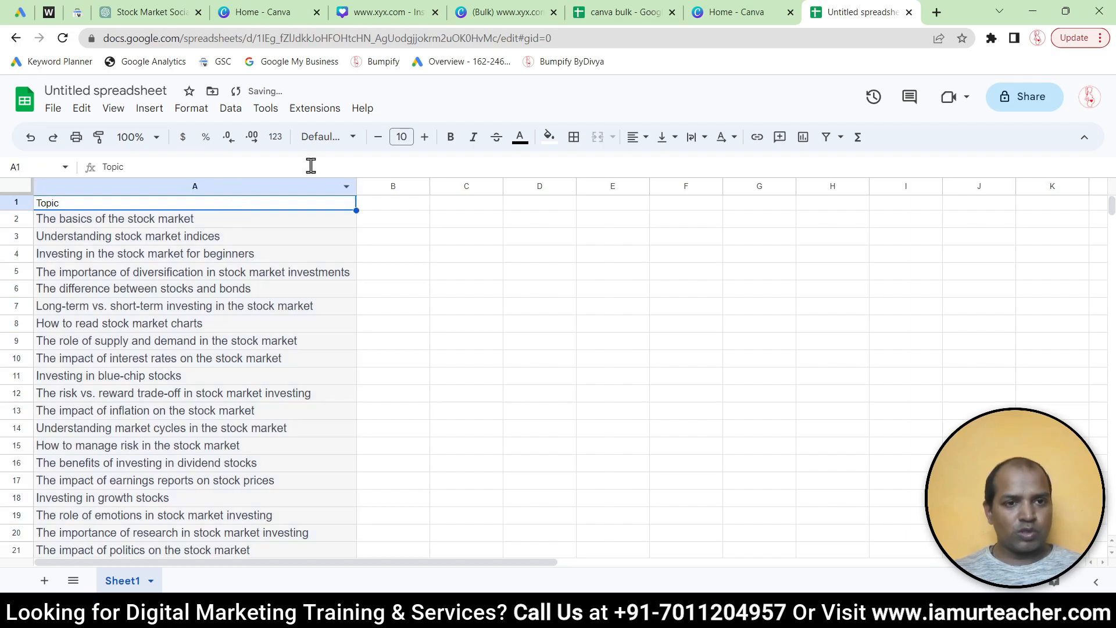
click(424, 137)
click(424, 138)
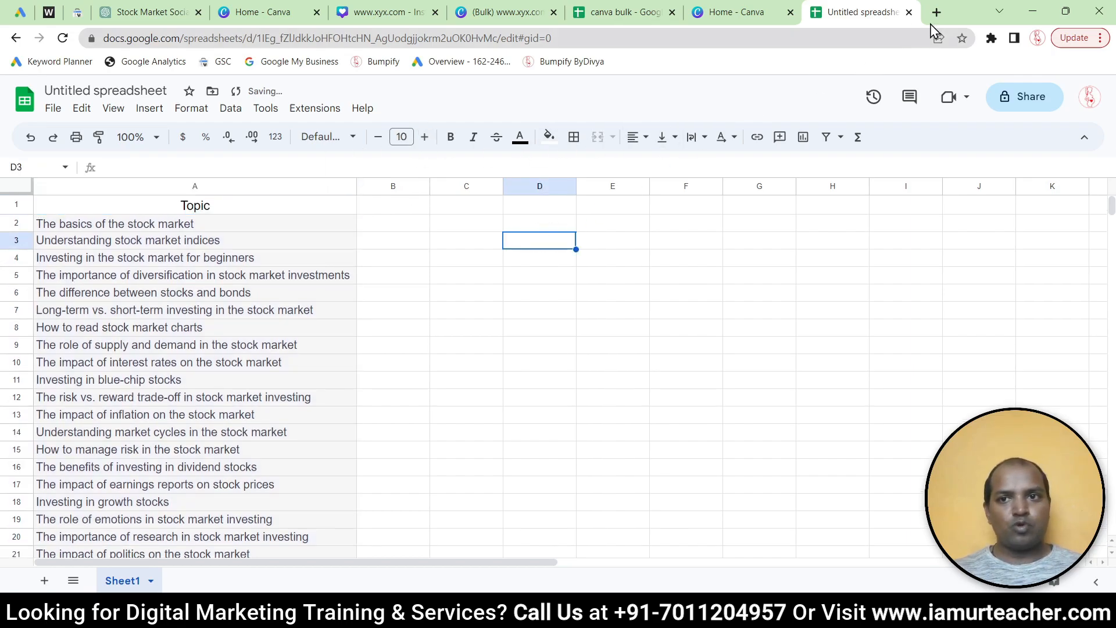
Search the web for "sheetgpt" in a new browser tab and open SheetGPT's Google Workspace Marketplace listing from its website.
click(936, 12)
text(sheetgpt)
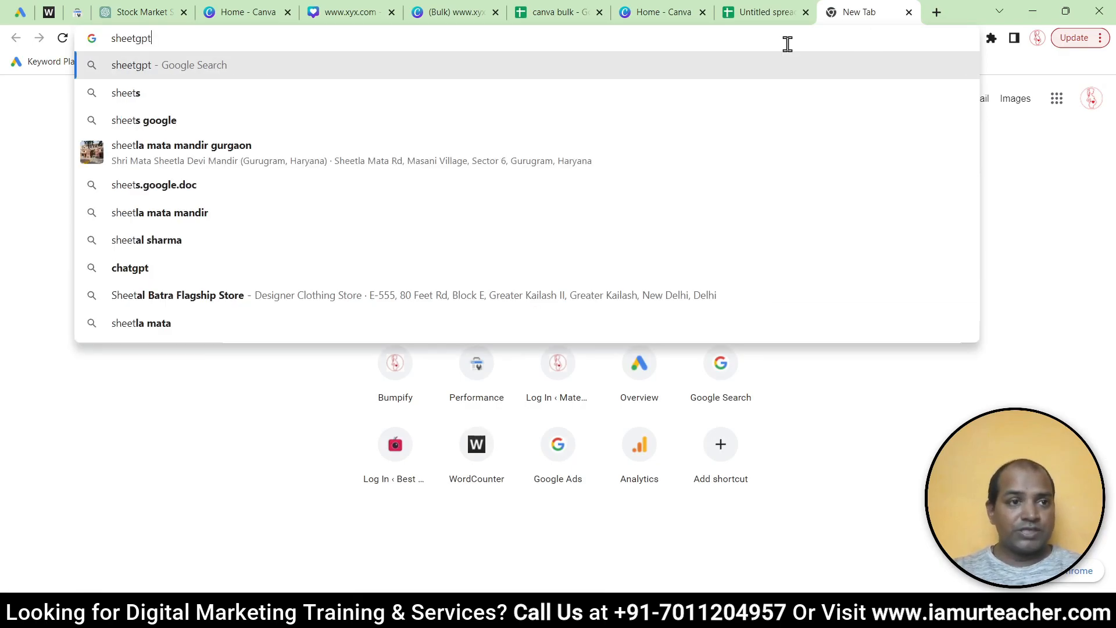
key(Return)
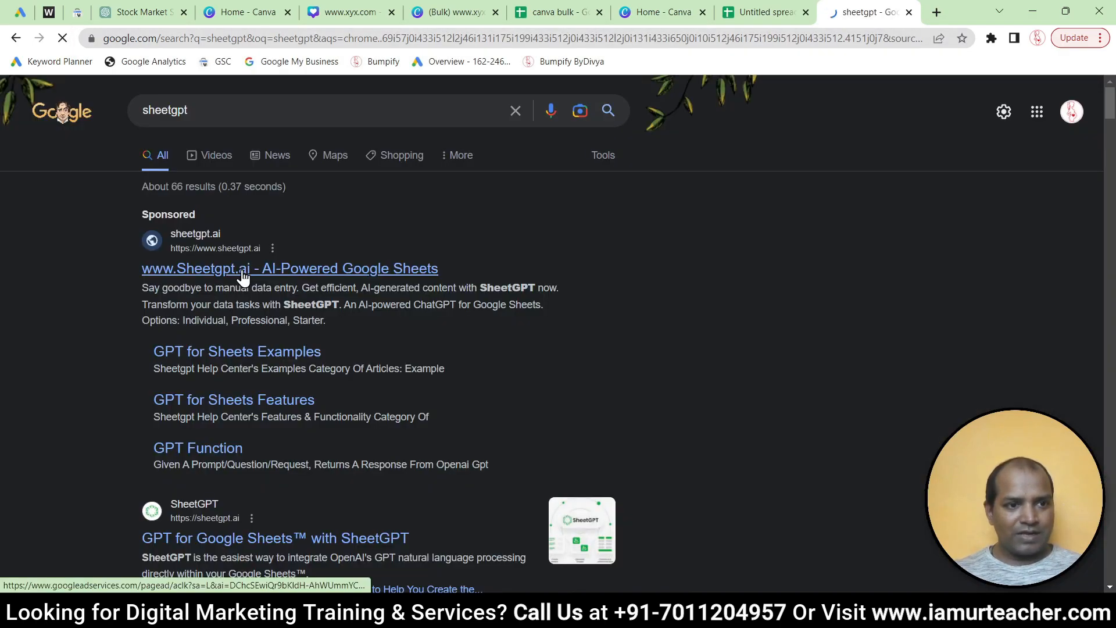
click(243, 273)
click(704, 115)
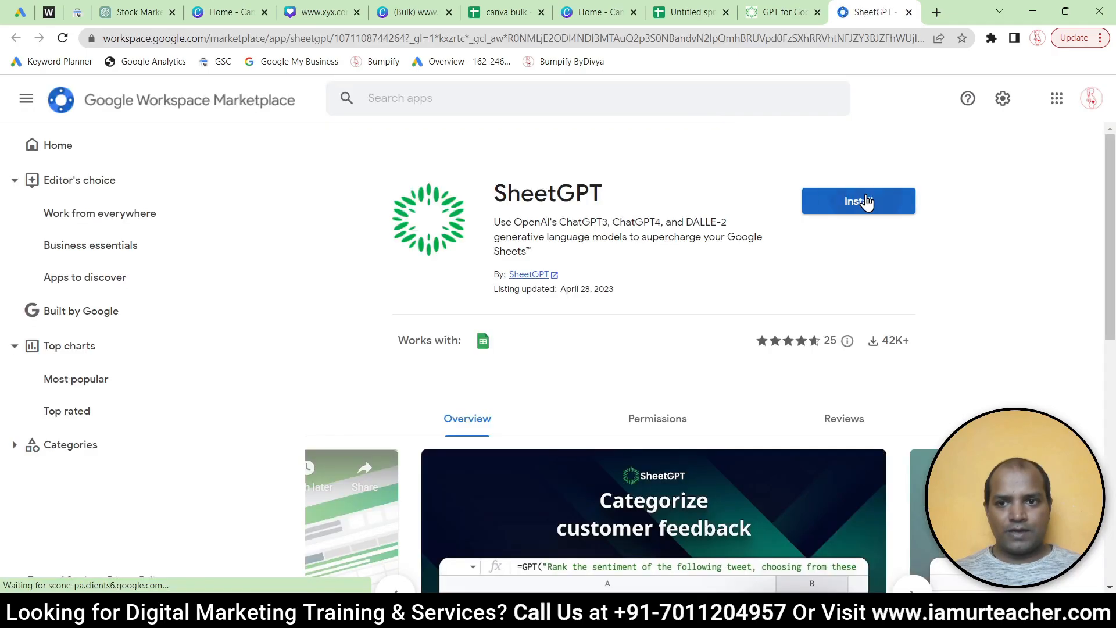
Install the SheetGPT add-on, choosing the Google account and granting the requested access.
click(866, 200)
click(654, 419)
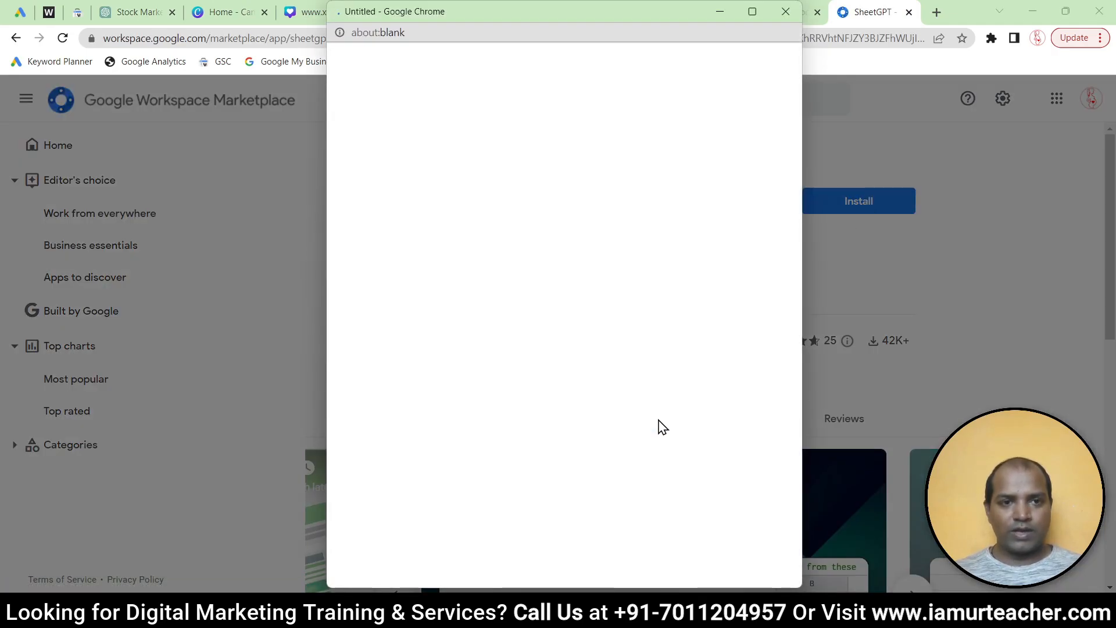
click(512, 311)
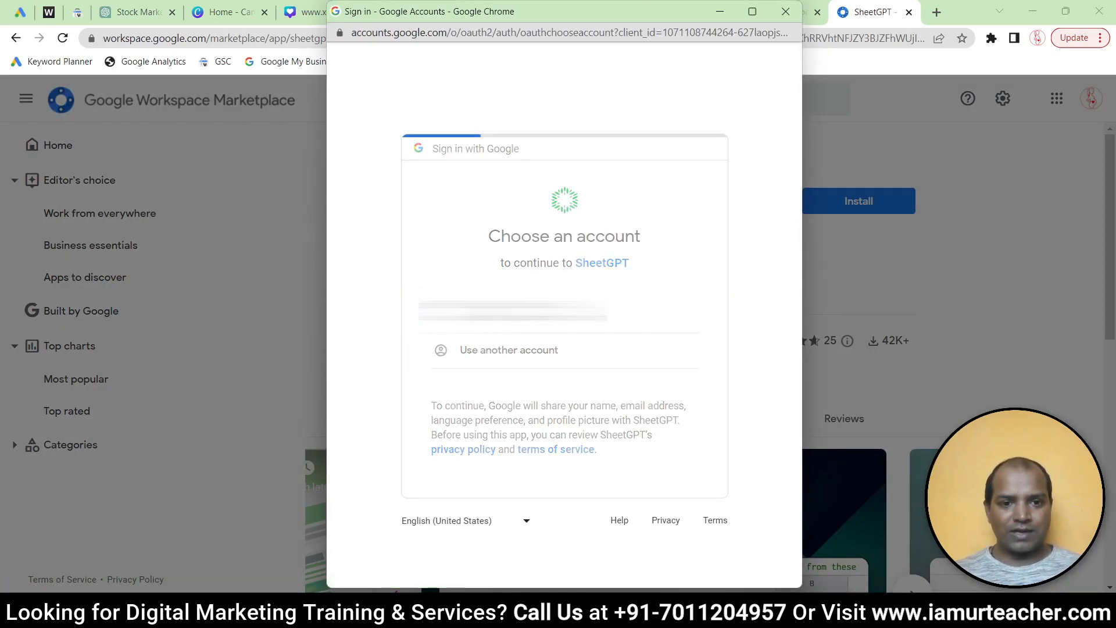
click(637, 493)
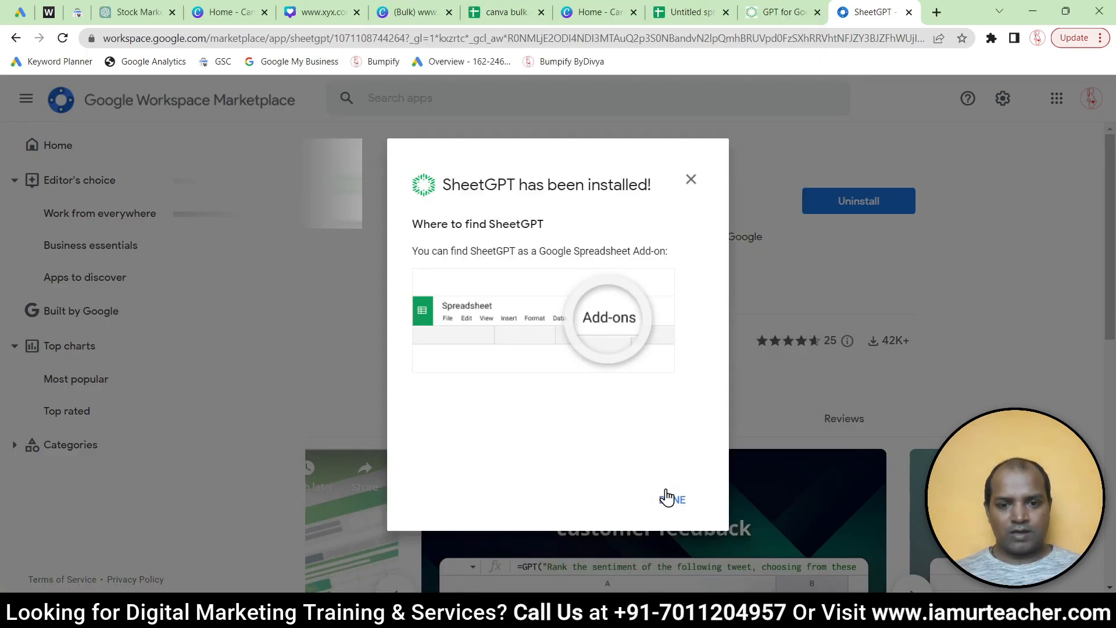
Dismiss the SheetGPT installation notice and close the Marketplace and SheetGPT website tabs.
click(667, 499)
click(909, 13)
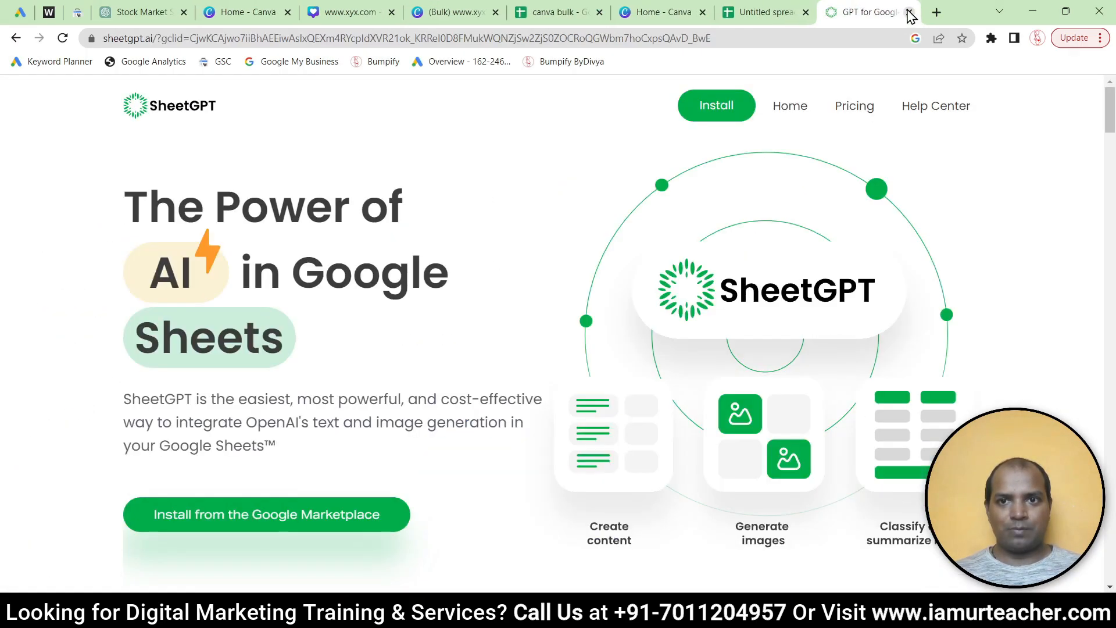
click(909, 12)
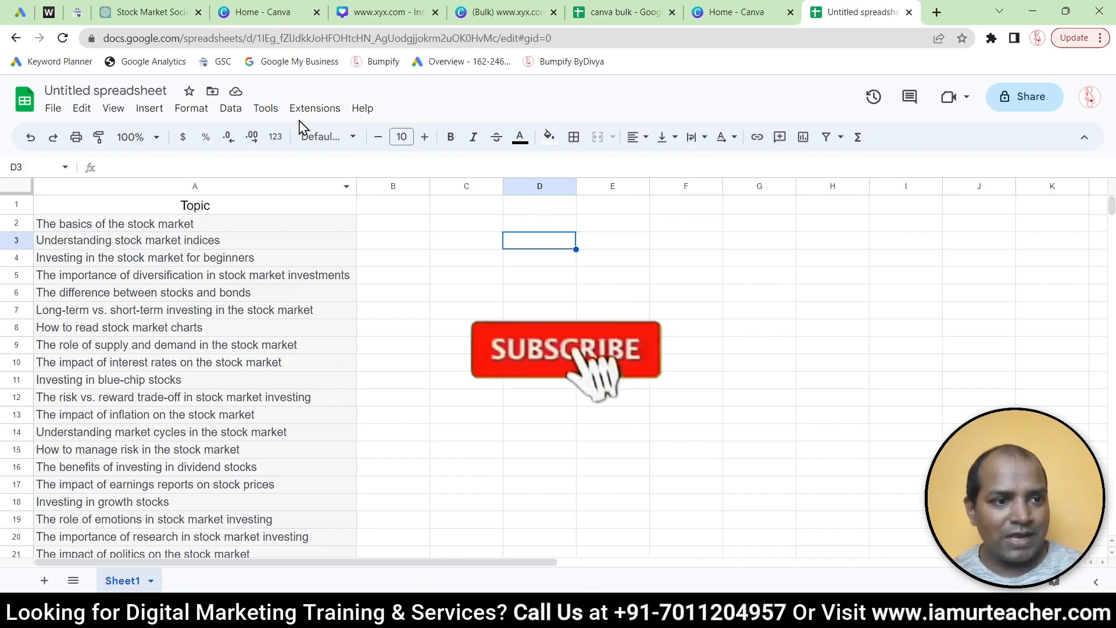
Rename the untitled topics spreadsheet as "1 Year Social Post".
click(133, 88)
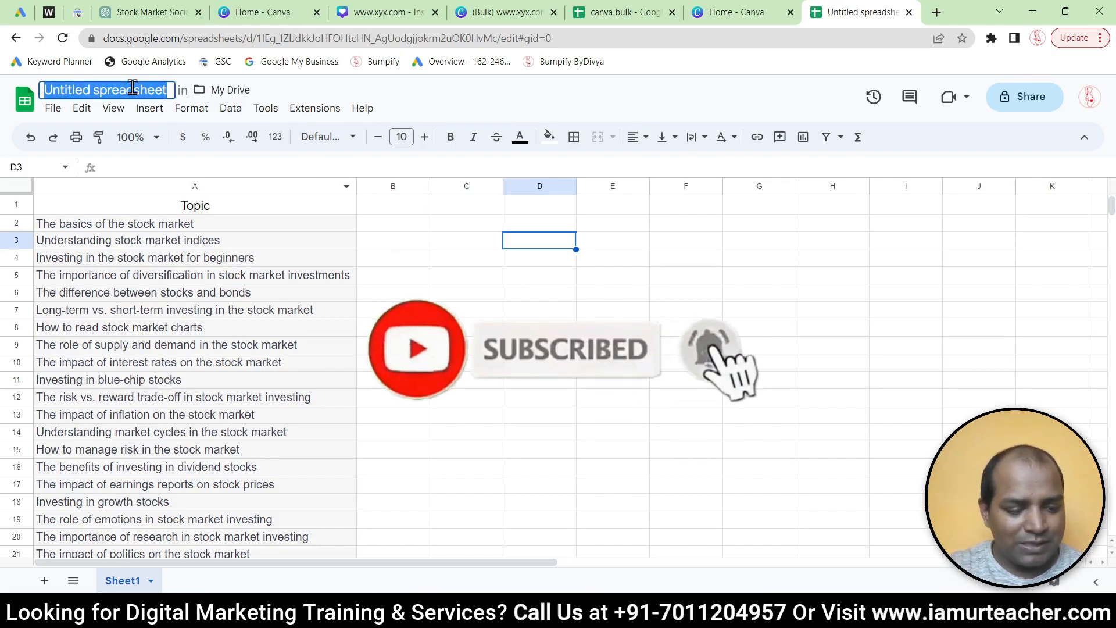
text(1 Year Social Post)
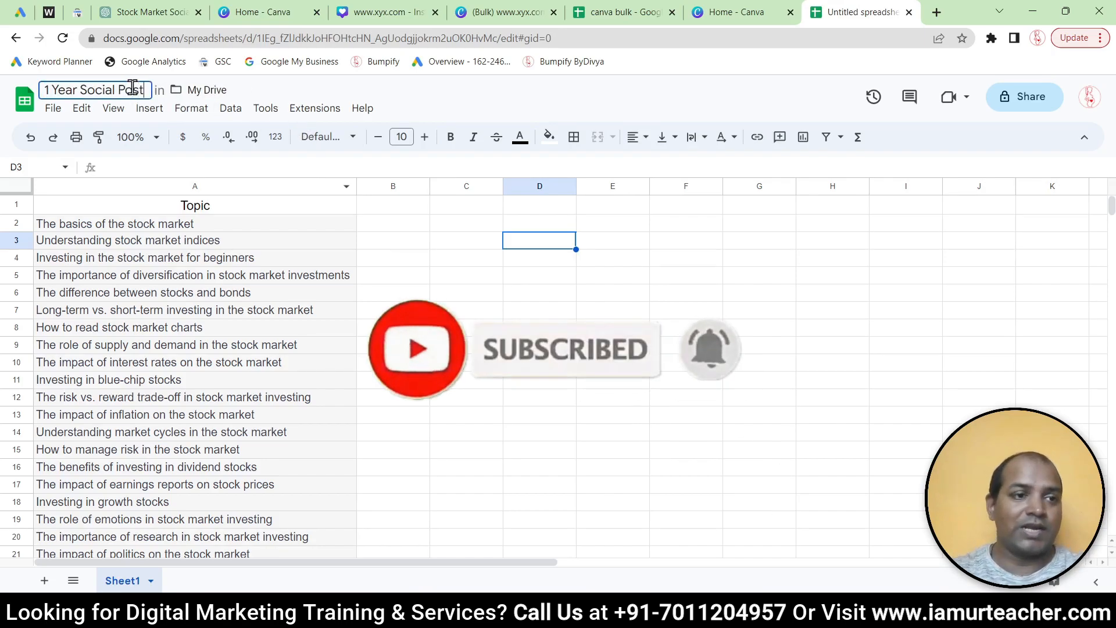
key(Return)
Reload the spreadsheet and enable the SheetGPT extension for it.
click(62, 38)
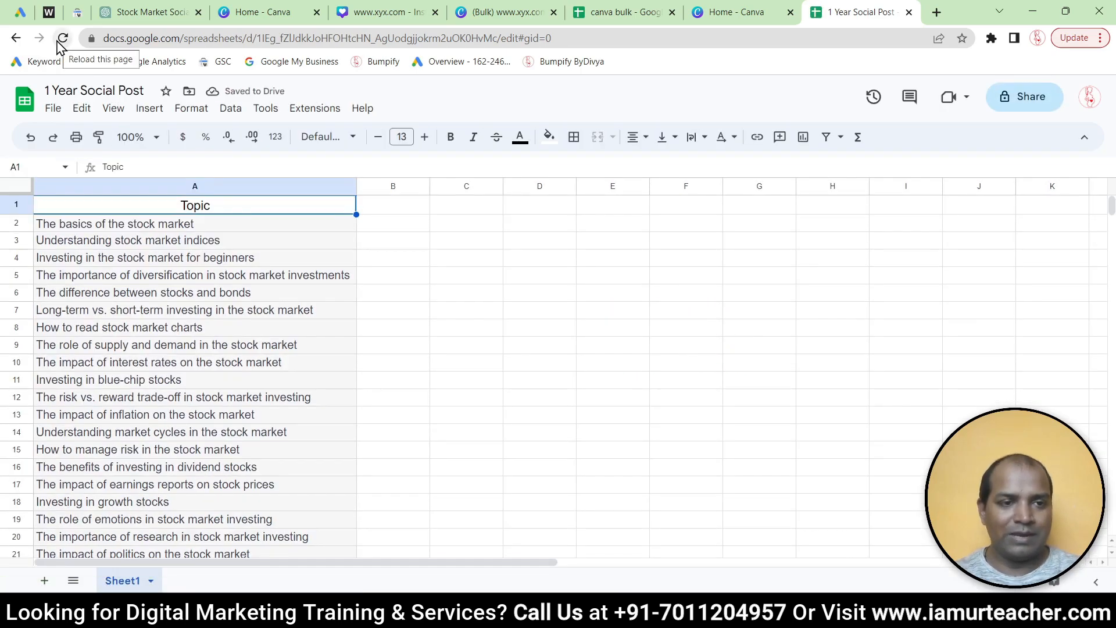
click(315, 109)
mouse_move(393, 259)
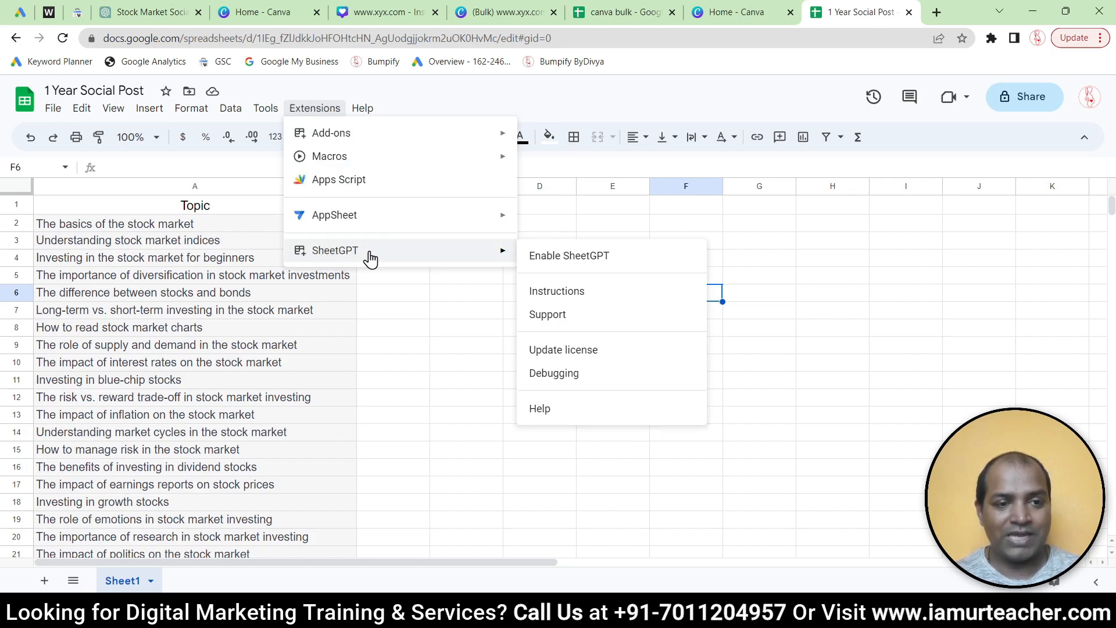
click(552, 257)
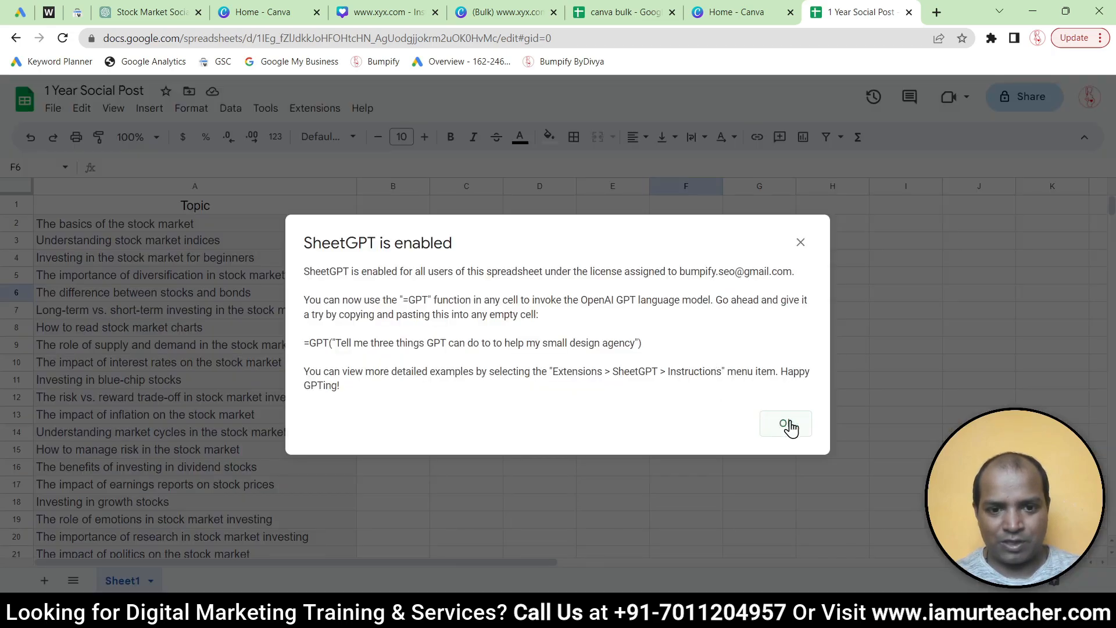
click(789, 427)
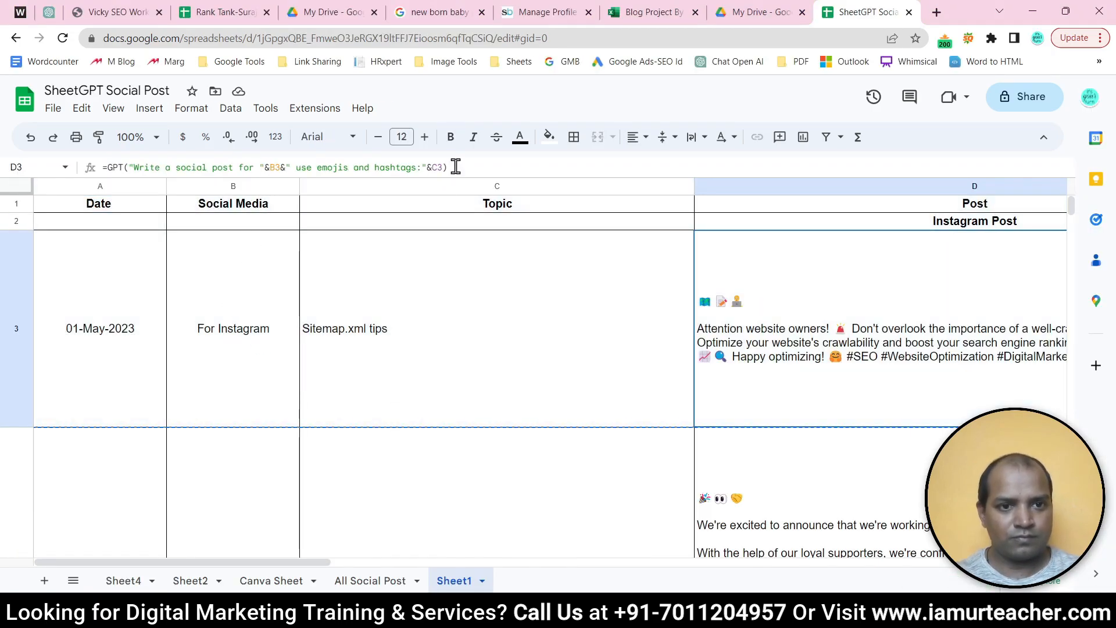
Copy the GPT formula from D3 of the SheetGPT Social Post spreadsheet, and insert a narrow column before Topic in 1 Year Social Post.
click(455, 167)
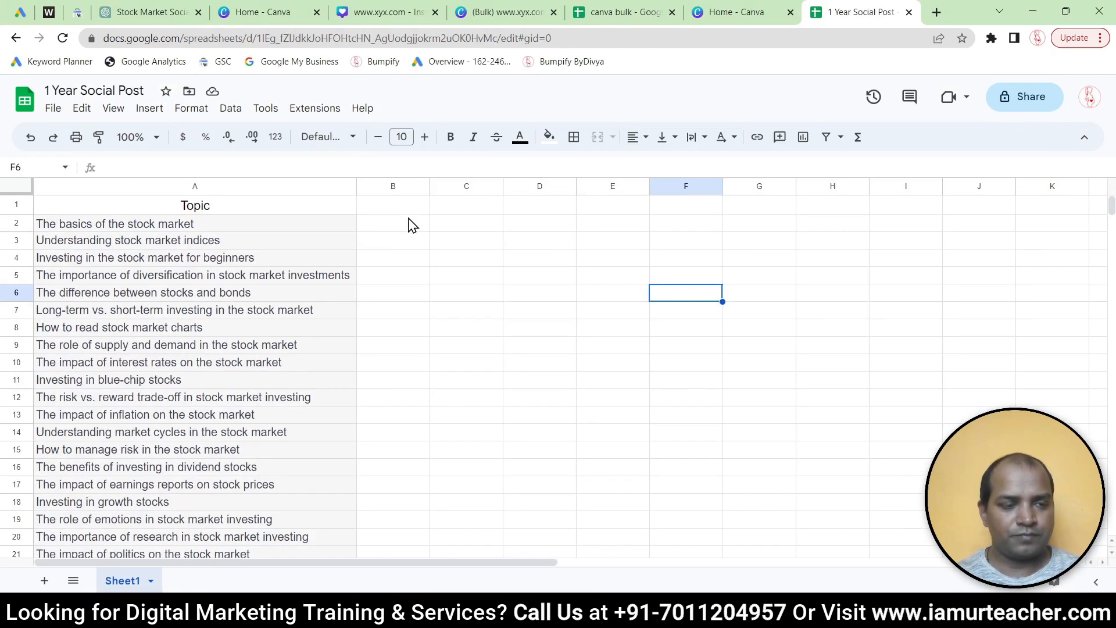
right_click(273, 187)
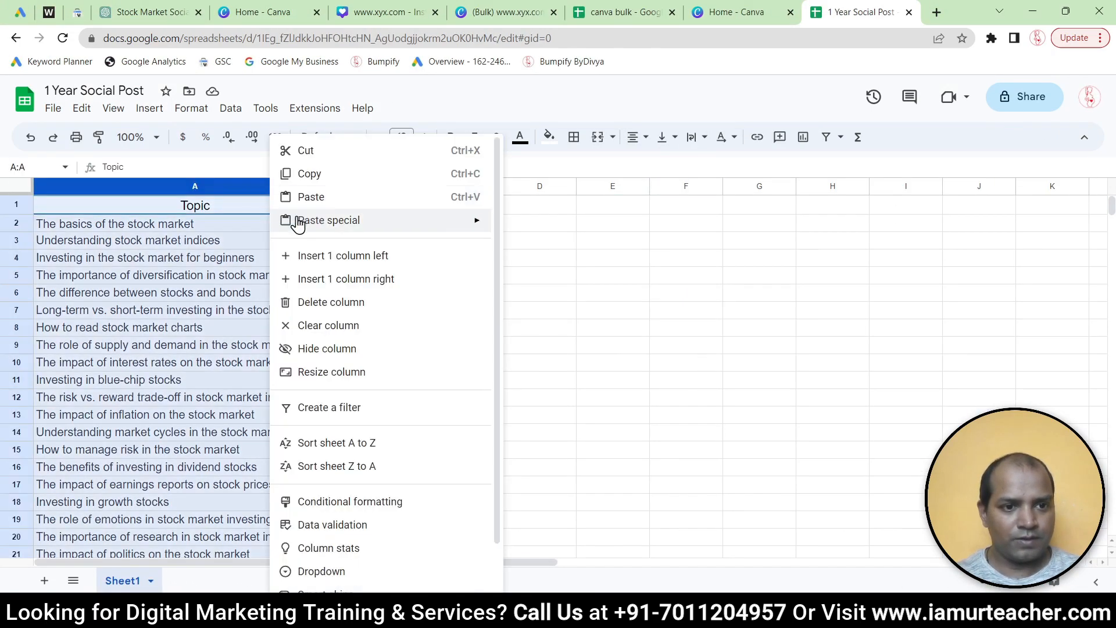
click(326, 256)
drag(356, 187, 96, 189)
click(130, 225)
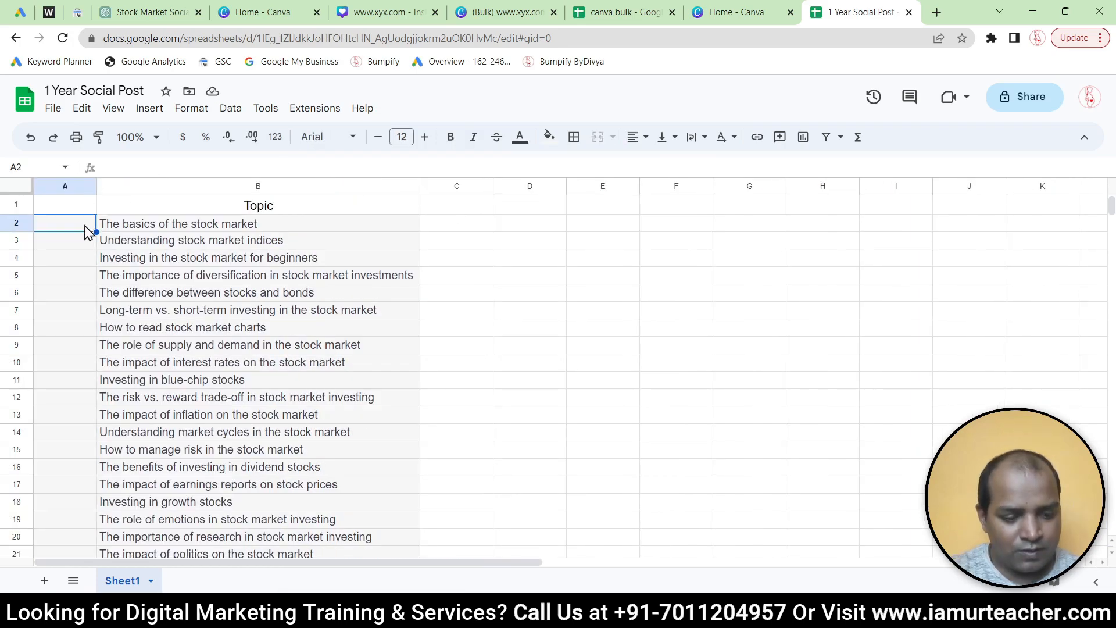
Enter the headers Instagram, Facebook, Twitter and LinkedIn in cells C1 to F1.
click(469, 209)
text(Ins)
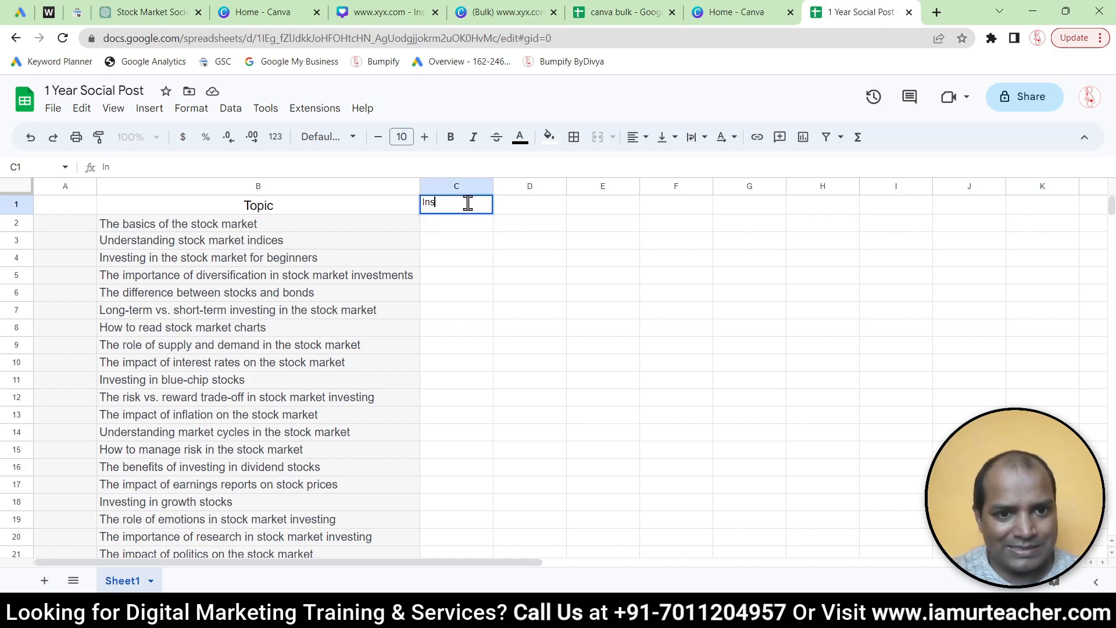
text(tagram)
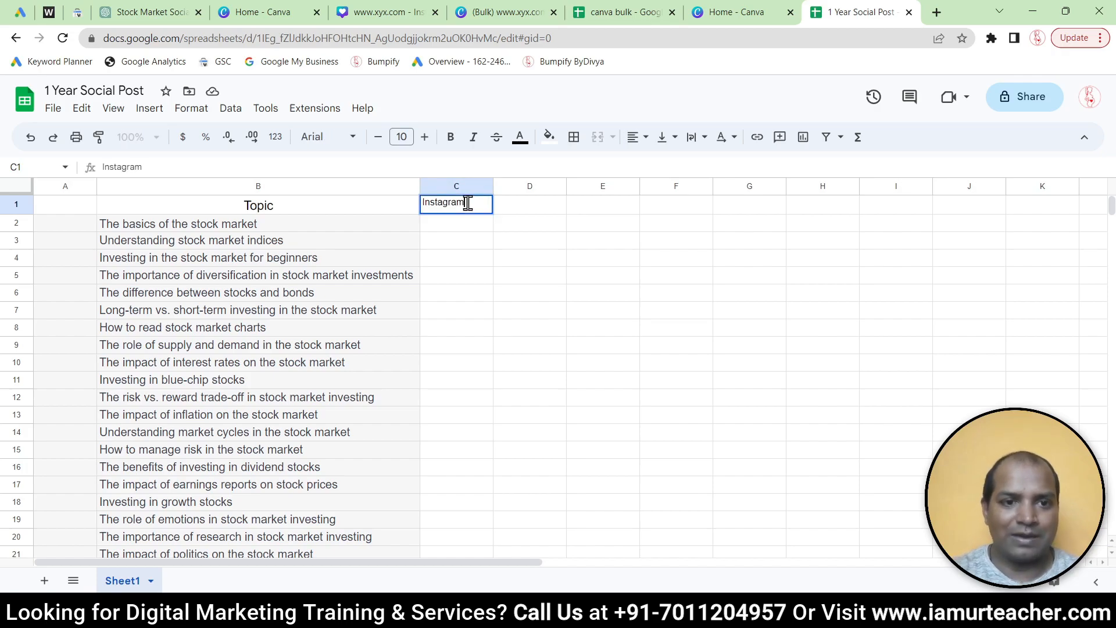
click(509, 211)
text(Facebook)
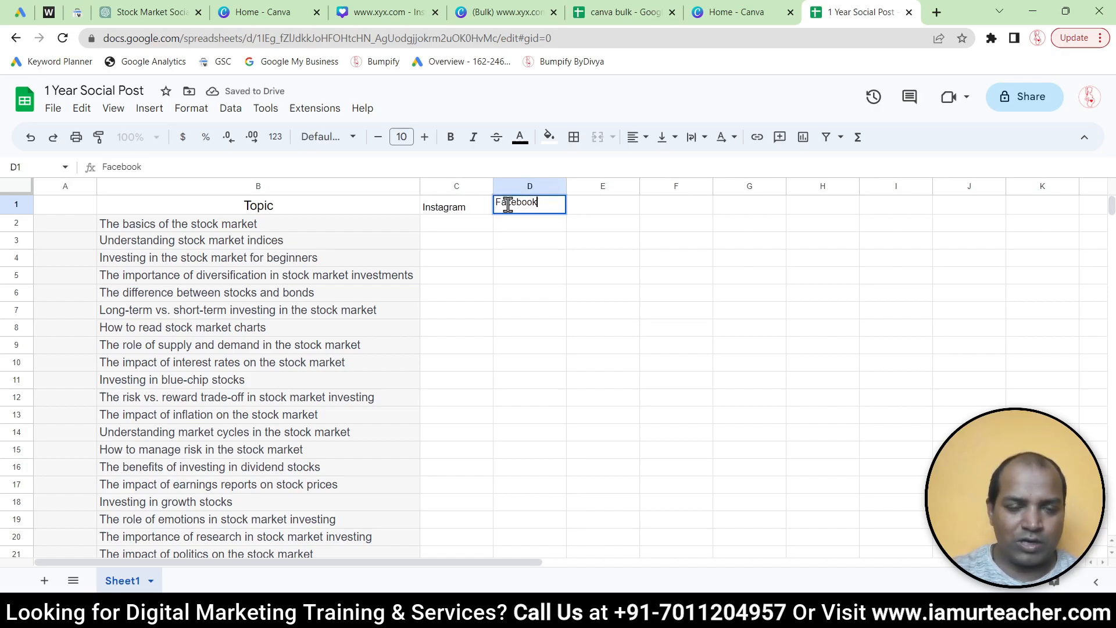
click(594, 208)
text(Twitter)
click(672, 208)
text(LinkedIn)
key(Return)
Set the font size of columns C to F to 12 and apply all borders to columns B to F.
drag(419, 185, 674, 179)
click(426, 139)
click(427, 141)
drag(401, 186, 677, 183)
click(574, 139)
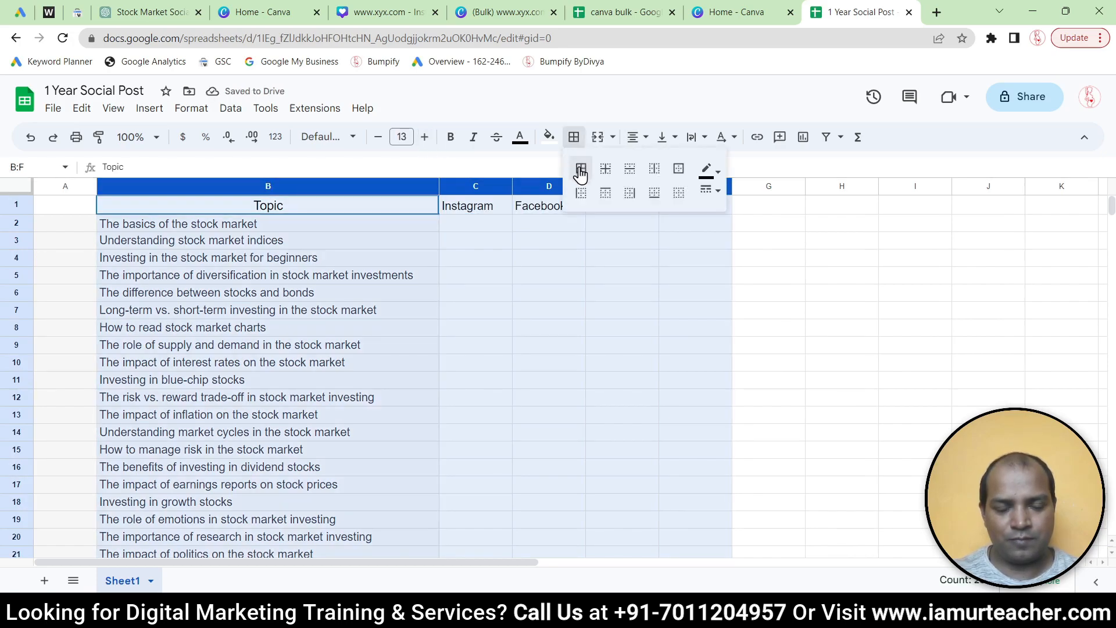
click(578, 167)
click(563, 263)
Paste the copied formula into C2 and adapt it to =GPT("Write a social post for instagram use emojis and hashtags:"&C3).
click(475, 225)
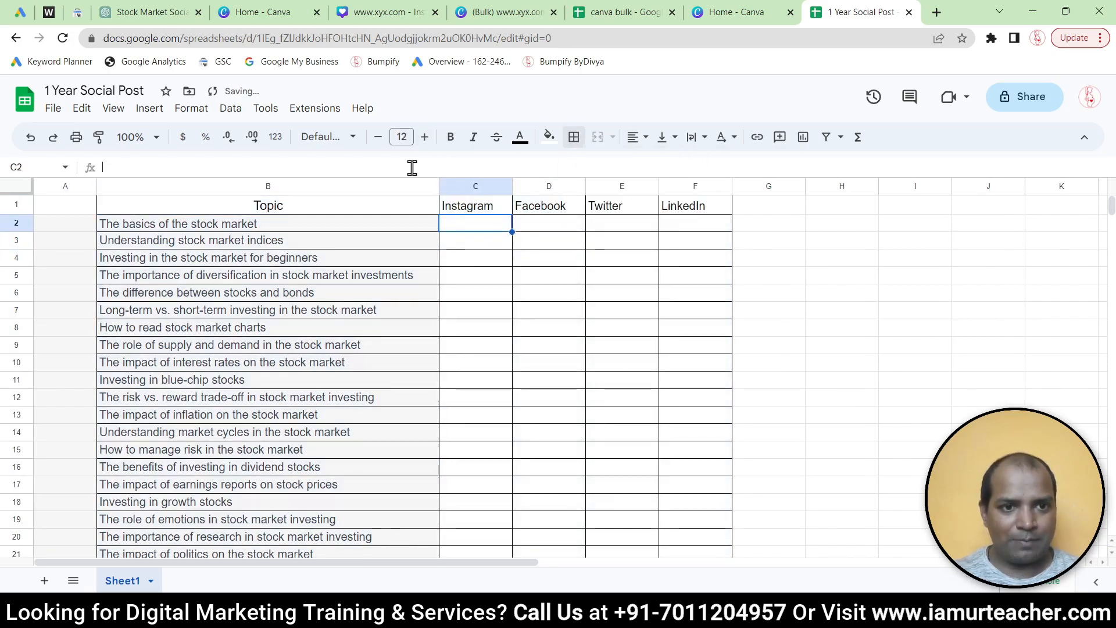
text(=GPT)
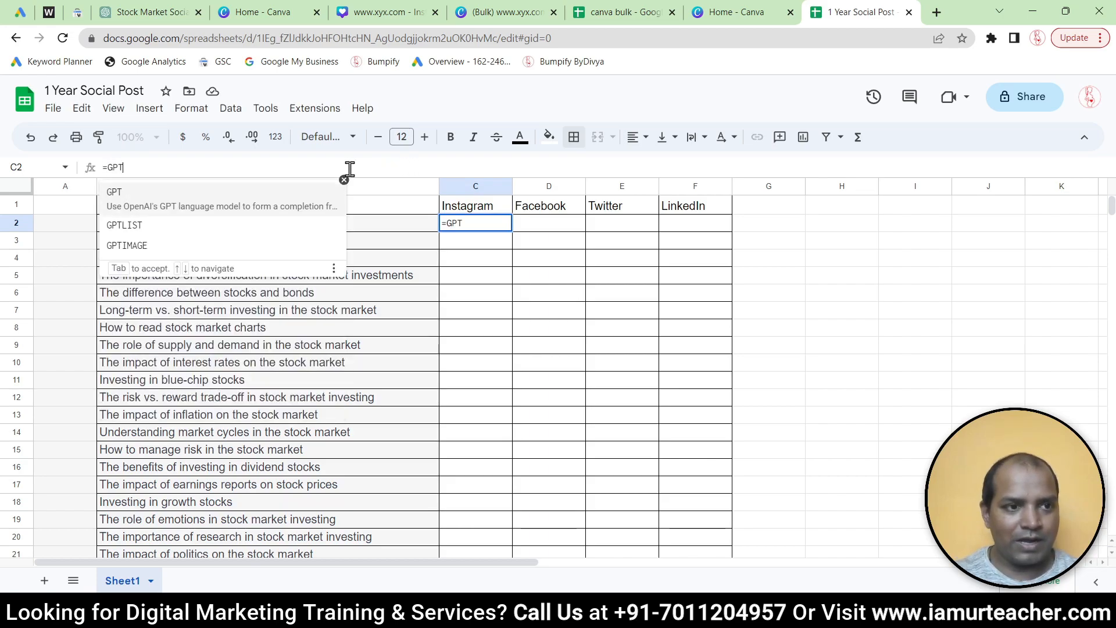
key(ctrl+a)
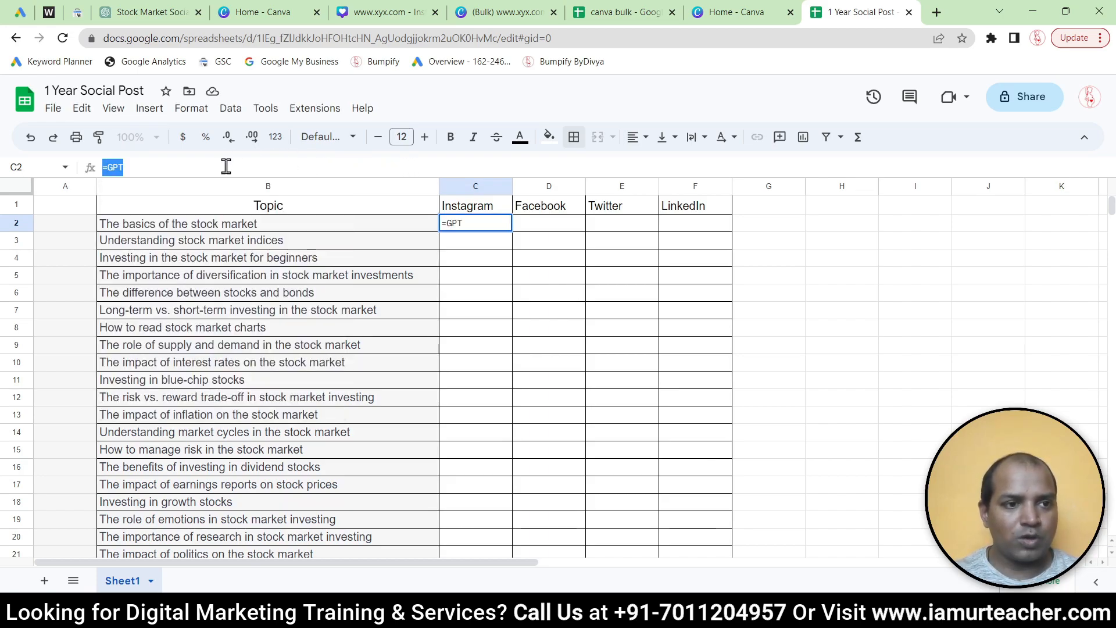
text(=GPT("Write a social post for "&B3&" use emojis and hashtags:"&C3))
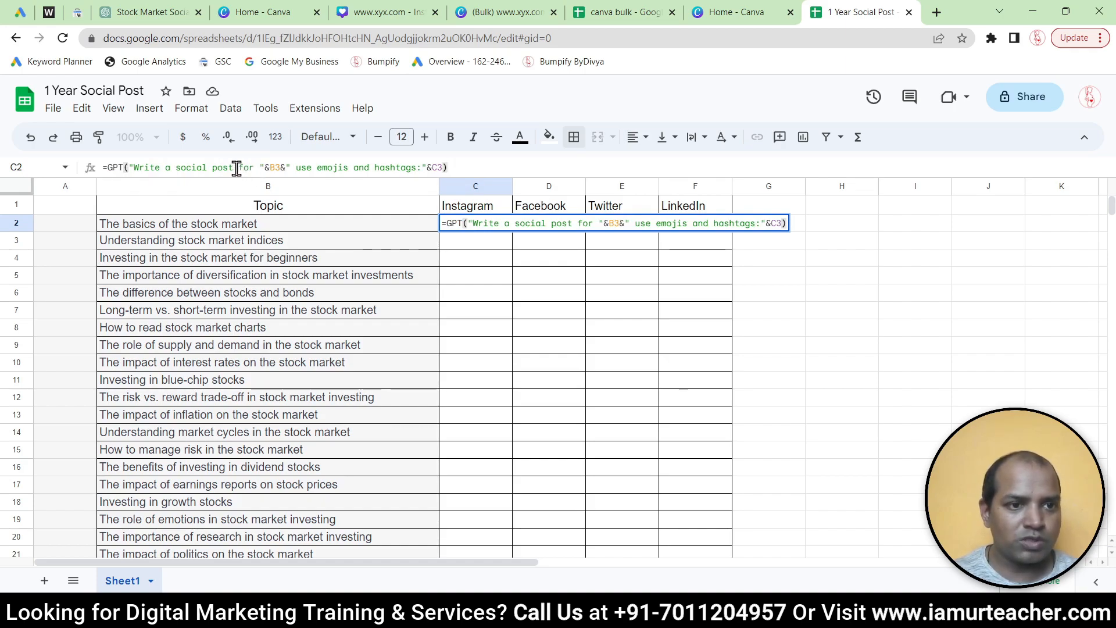
drag(260, 167, 290, 168)
text(instagram)
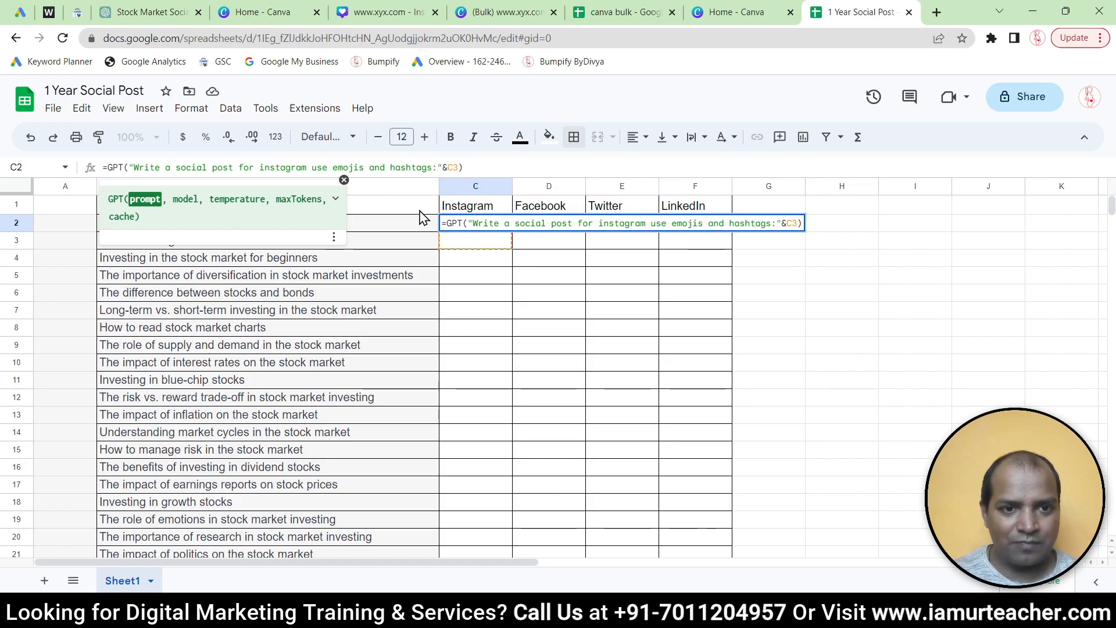
click(409, 225)
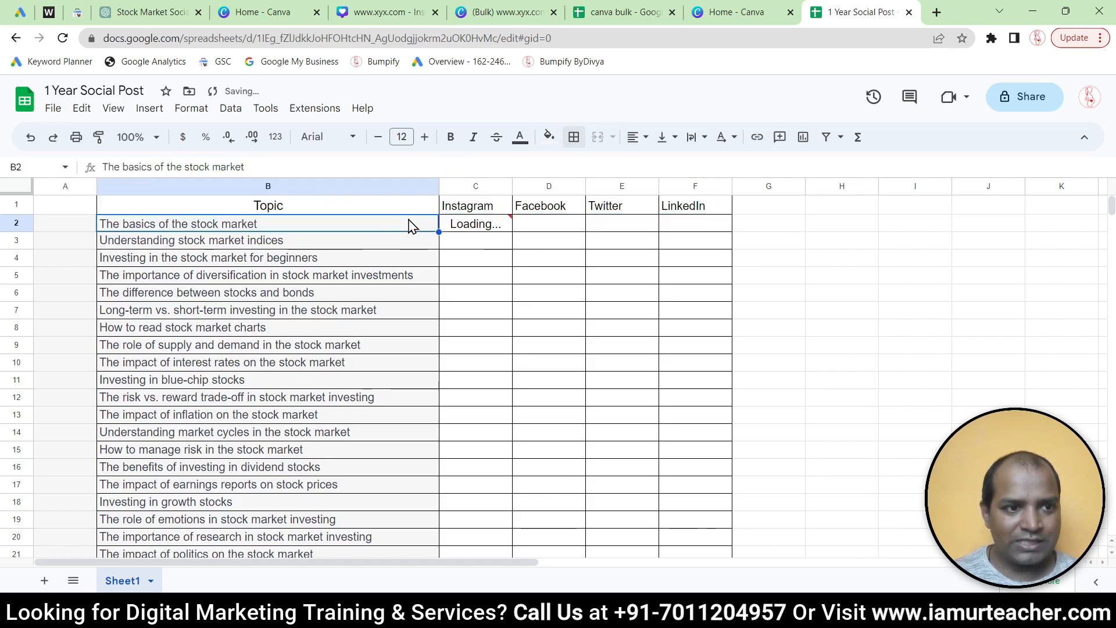
Change the cell reference in C2's GPT formula to B2 so it uses the row's topic.
click(474, 225)
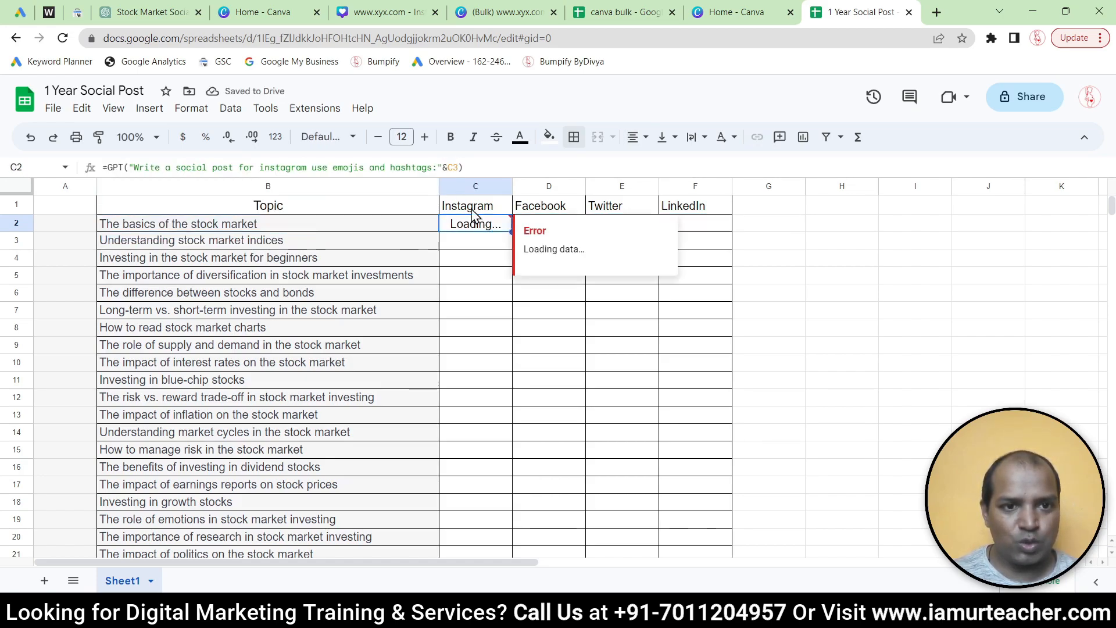
click(451, 168)
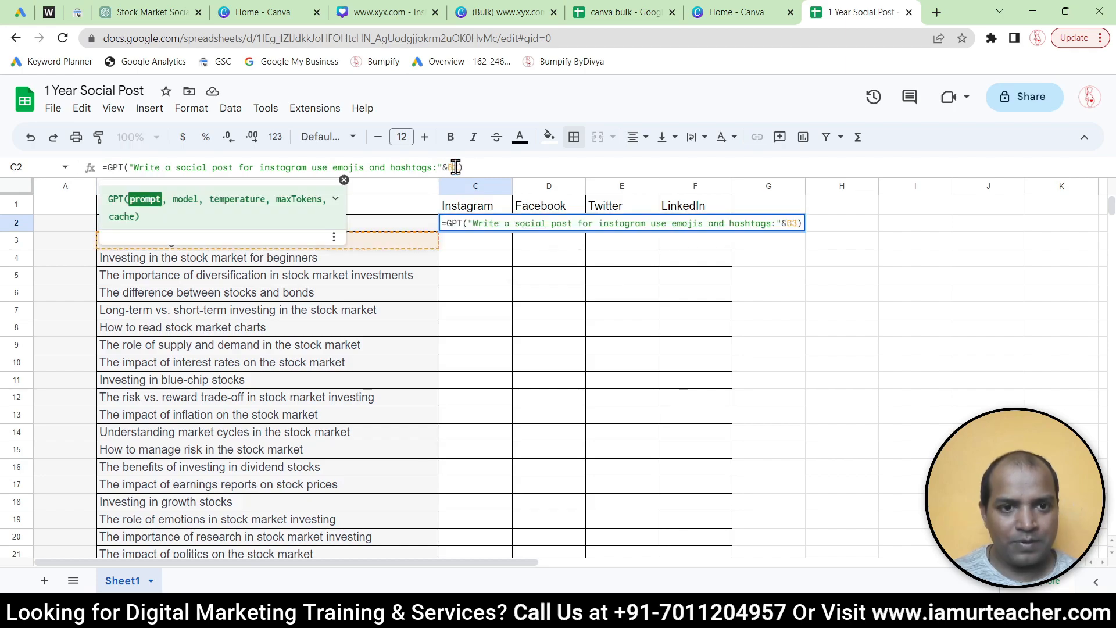
key(Return)
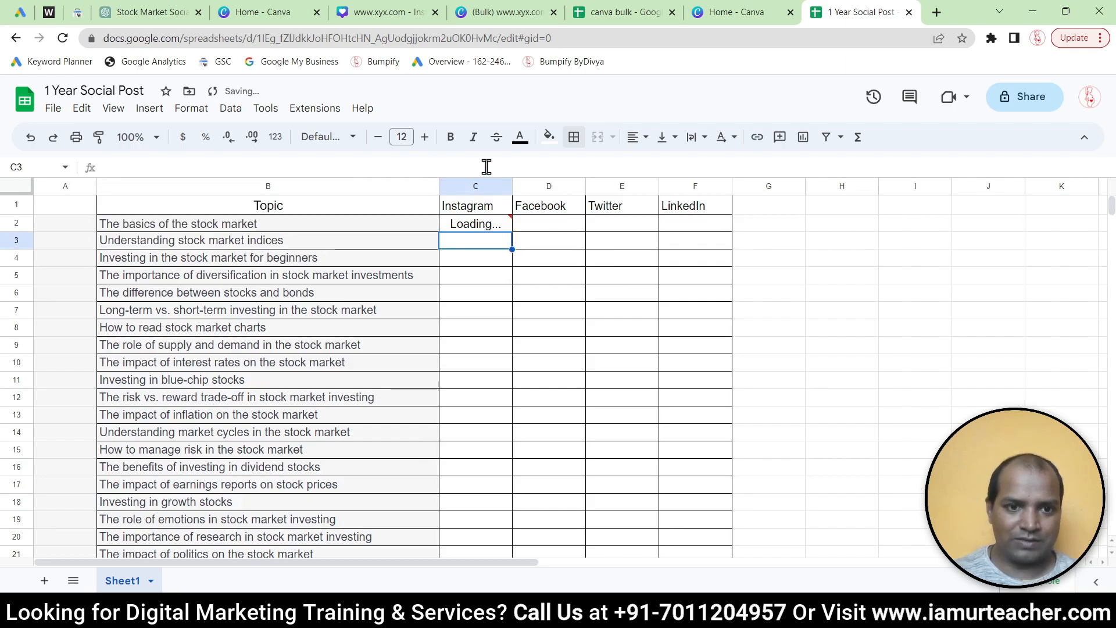
click(845, 298)
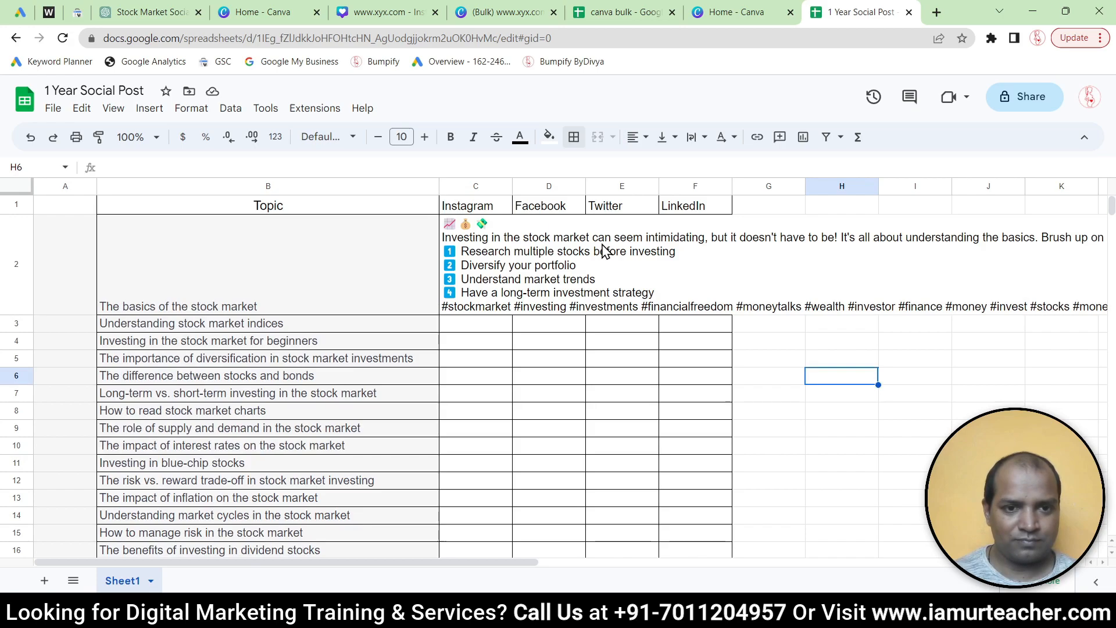
Copy C2's GPT formula into D2 under Facebook and change the platform in its prompt to facebook.
click(473, 250)
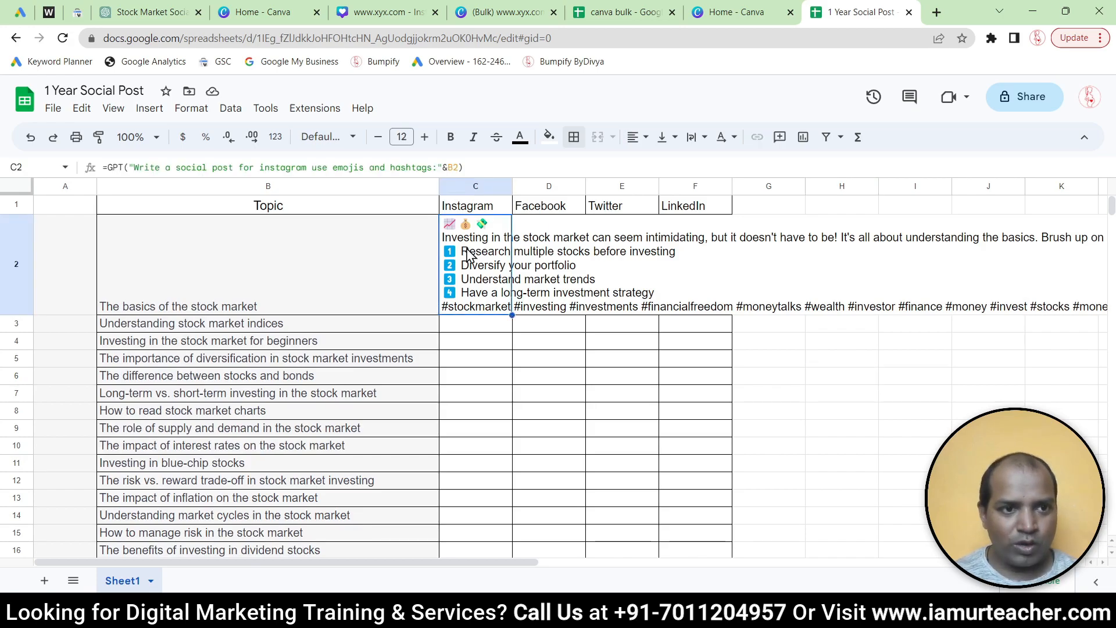
click(481, 160)
key(ctrl+a)
key(ctrl+c)
click(657, 353)
click(541, 224)
click(343, 169)
key(ctrl+v)
drag(262, 167, 307, 167)
text(facebook)
key(Tab)
Paste the GPT formula into E2 and F2, changing the platform in the prompts to twitter and linkedIn respectively.
key(ctrl+v)
text(twitter)
drag(302, 167, 262, 167)
key(Tab)
key(ctrl+v)
text(linkedIn)
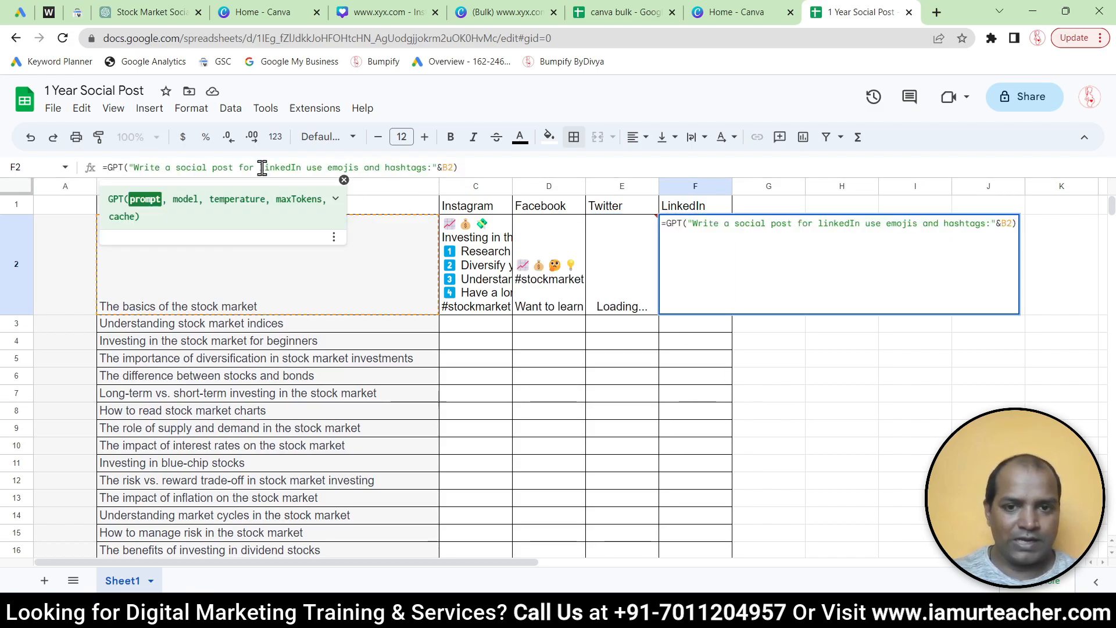
key(Return)
Enter the header Date in A1 and widen column A to fit full dates.
click(51, 206)
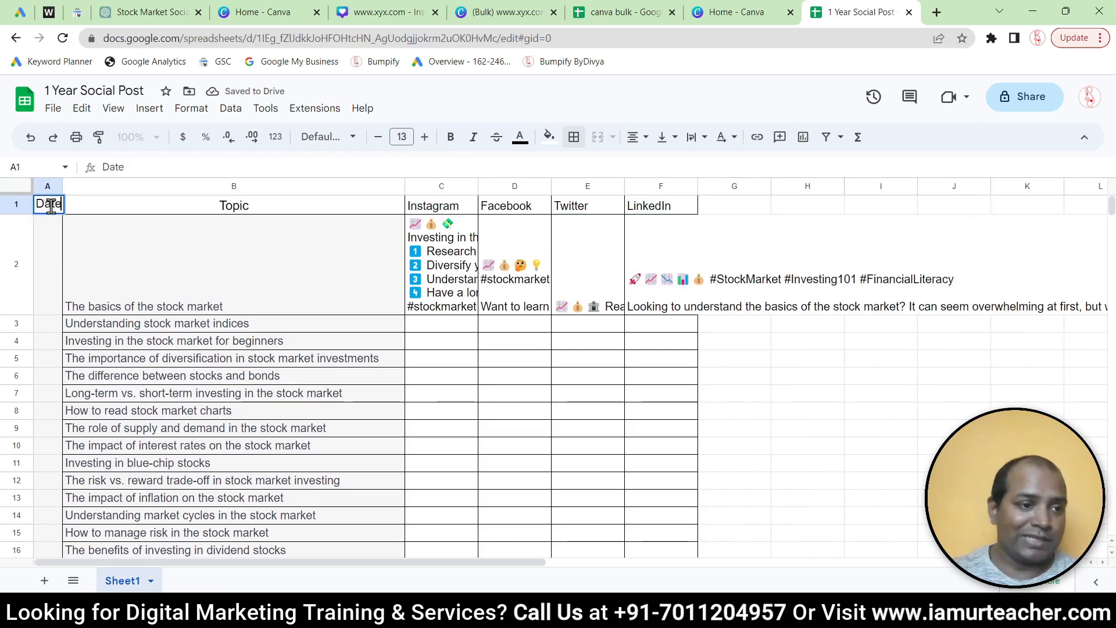
click(244, 375)
drag(63, 186, 168, 186)
Enter the first posting date, 01-May-2023, in A2.
click(129, 243)
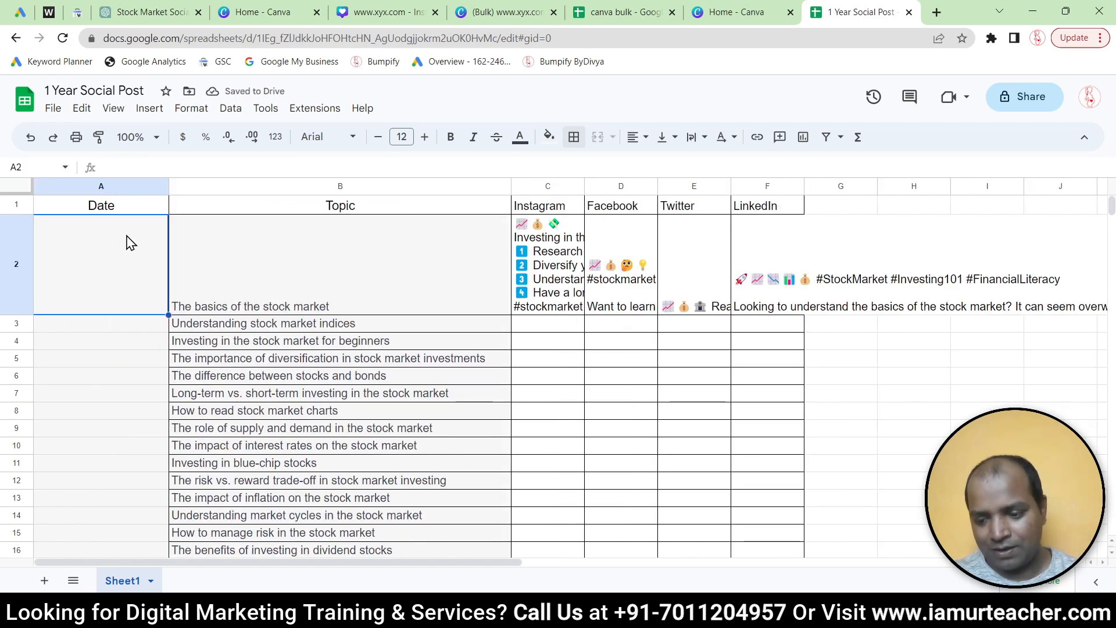
text(01-m)
key(BackSpace)
text(may-2023)
key(Tab)
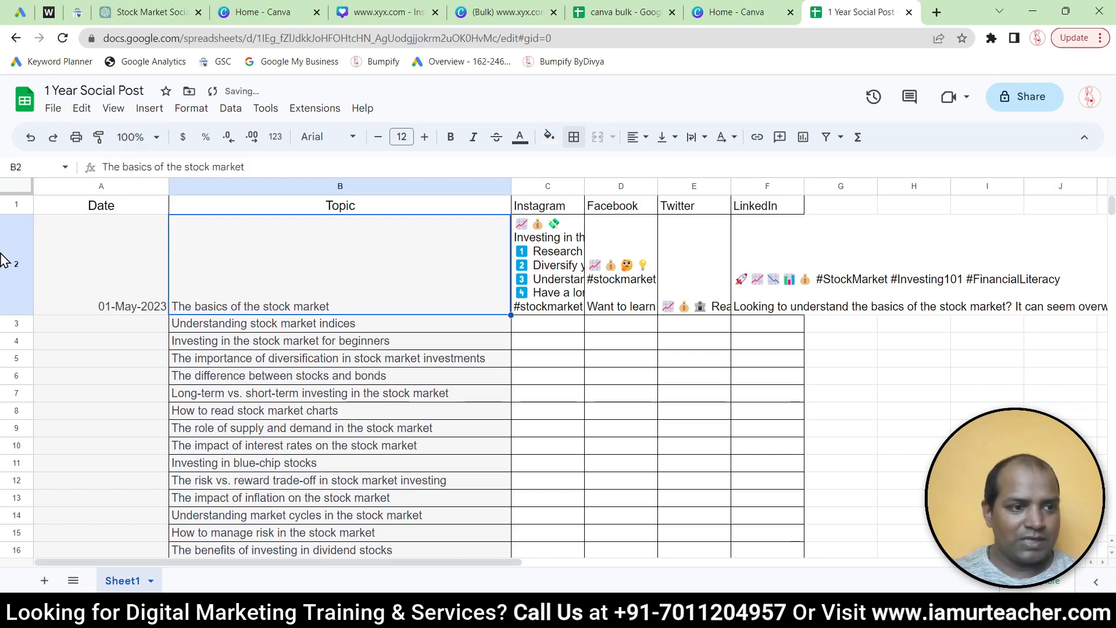
Centre the contents of row 2 horizontally and vertically, and left-align columns C to F.
click(7, 259)
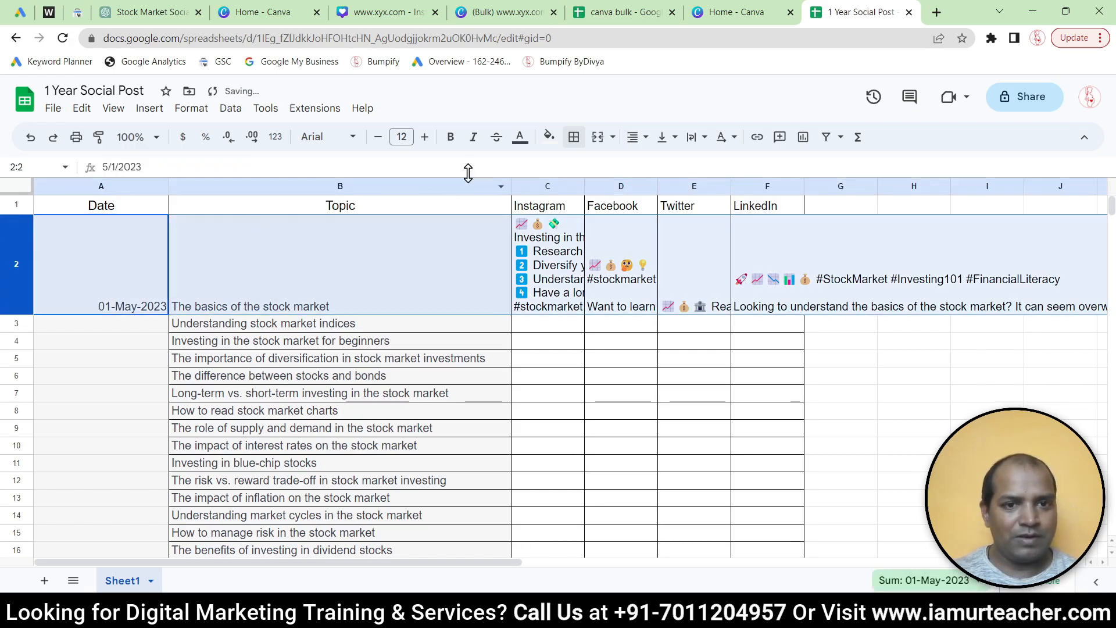
click(639, 136)
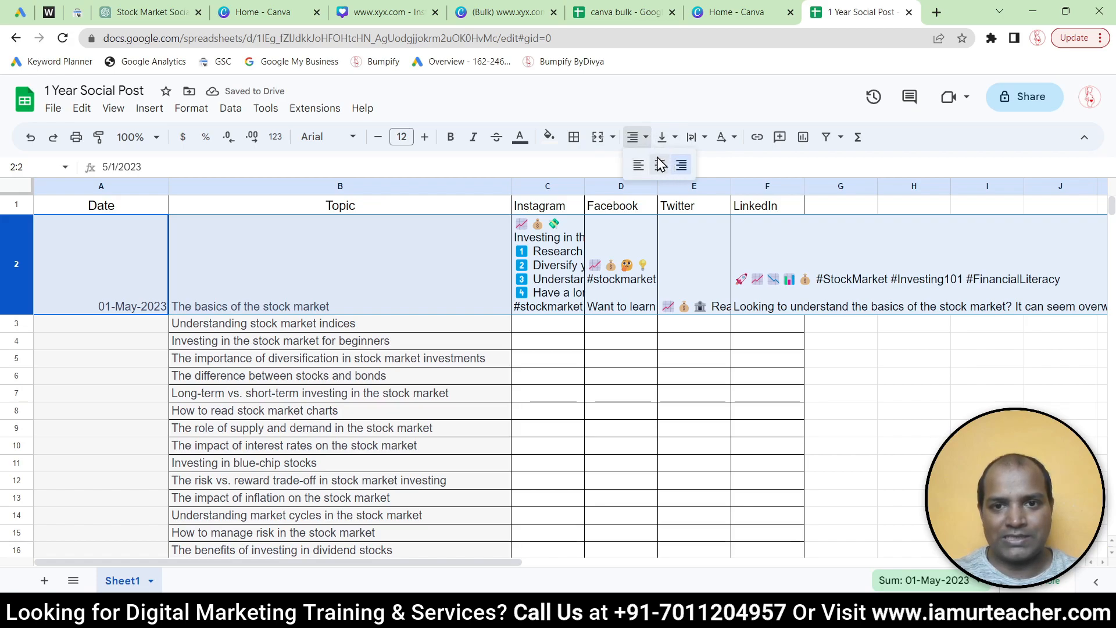
click(660, 165)
click(644, 140)
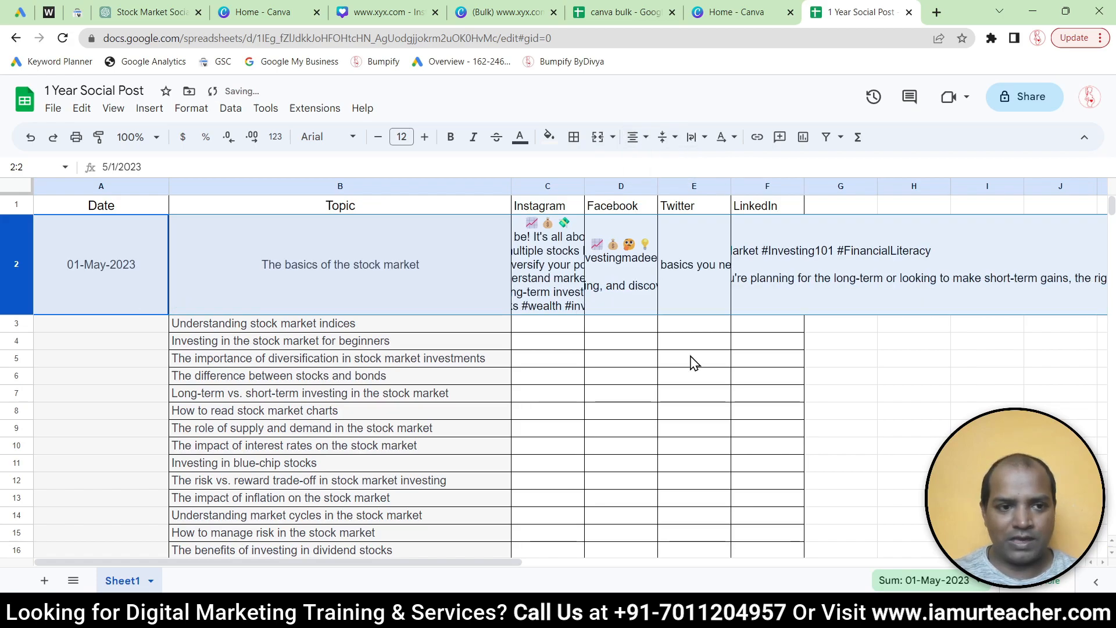
click(692, 357)
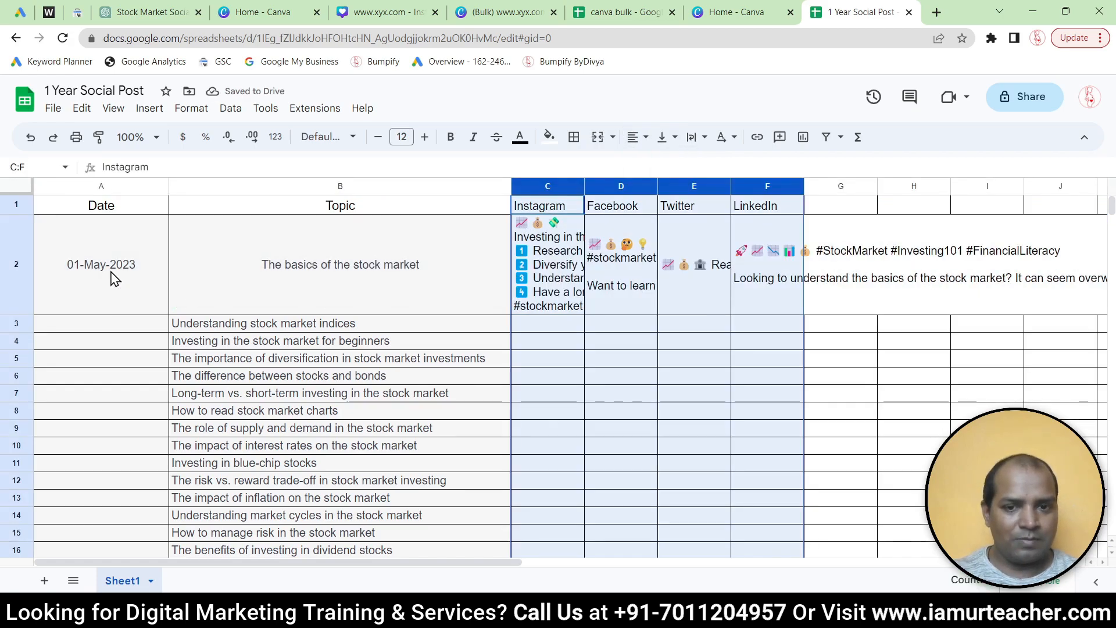
Fill column A with consecutive daily dates from A2 down to the last topic row, A234, ending at 19-December-2023.
click(115, 279)
scroll(167, 308, down, 17)
scroll(169, 407, down, 20)
shift+click(167, 331)
scroll(200, 344, up, 5)
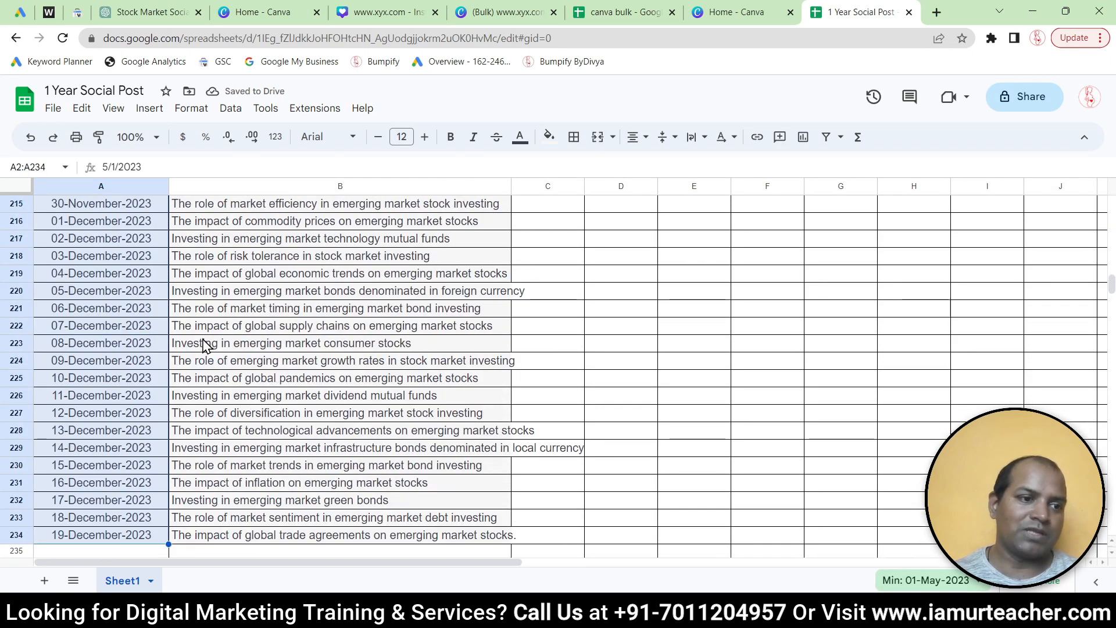
Wrap the text in row 2 and resize columns B to F to one equal width so the generated posts are readable.
scroll(209, 348, up, 20)
scroll(215, 357, up, 20)
key(shift+space)
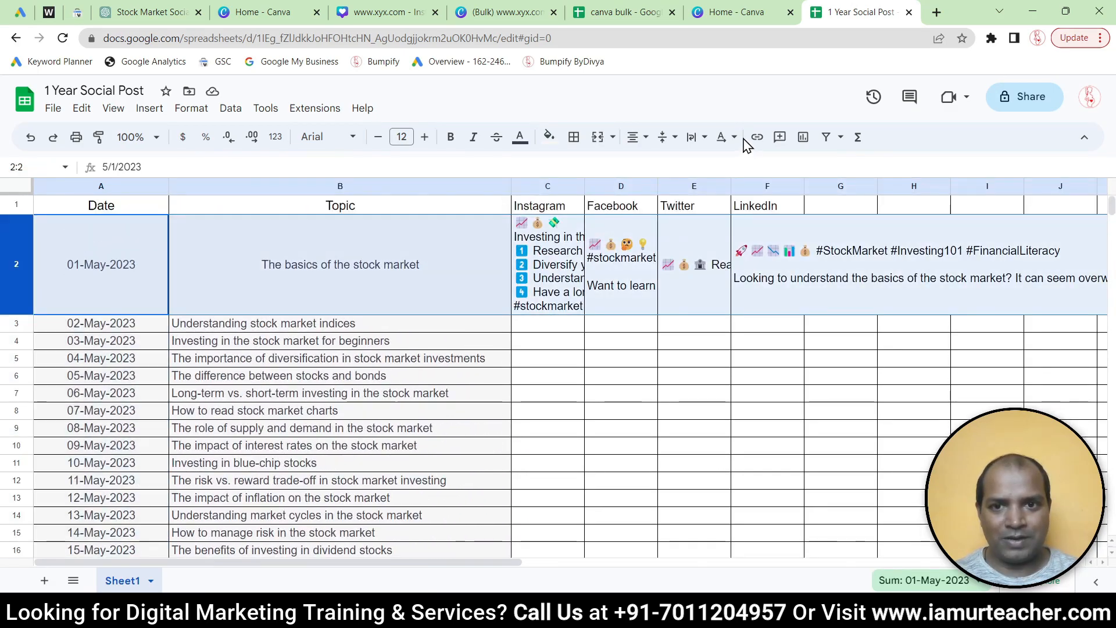
click(697, 140)
click(717, 166)
drag(504, 187, 349, 187)
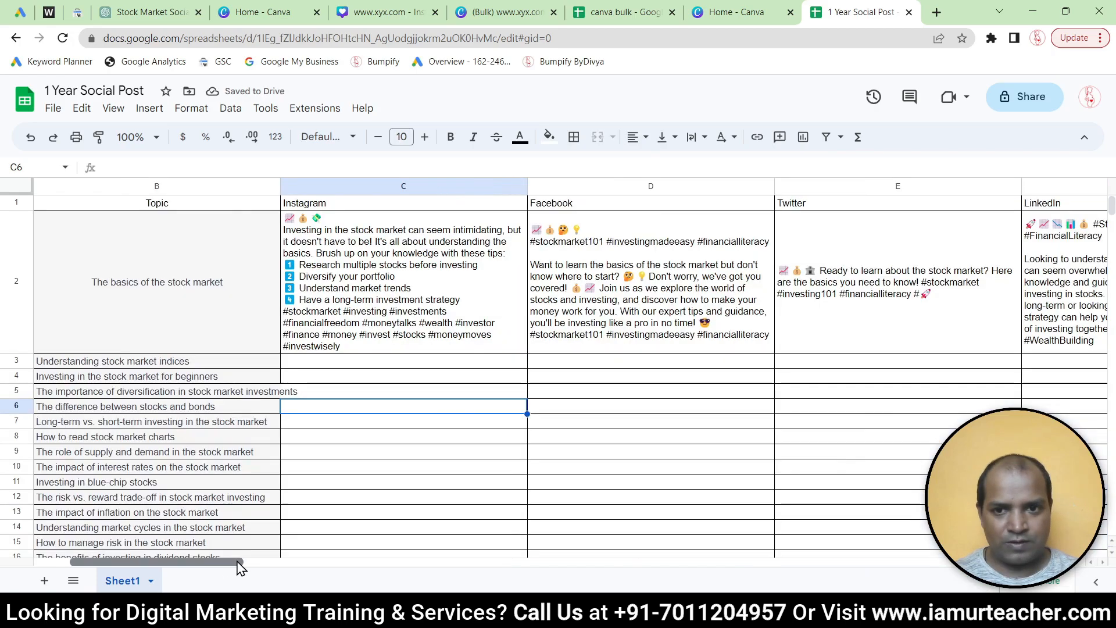
Fill the Instagram, Facebook, Twitter and LinkedIn GPT formulas from C2:F2 down to the last topic row, 234.
mouse_move(240, 566)
mouse_down()
mouse_move(271, 567)
mouse_move(244, 559)
mouse_up()
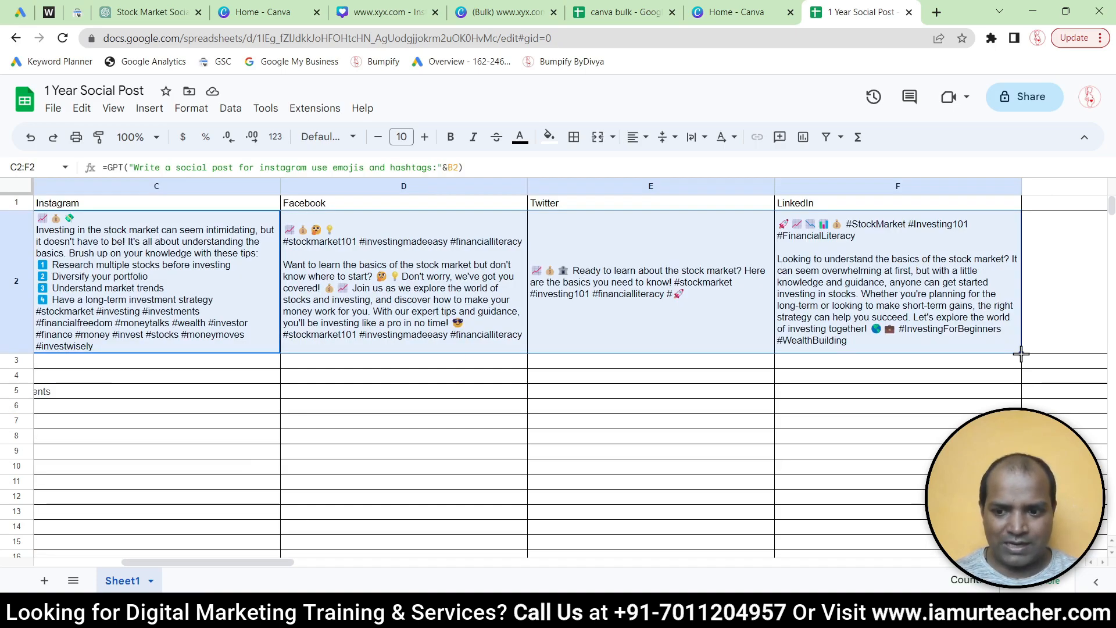
drag(1020, 353, 1013, 278)
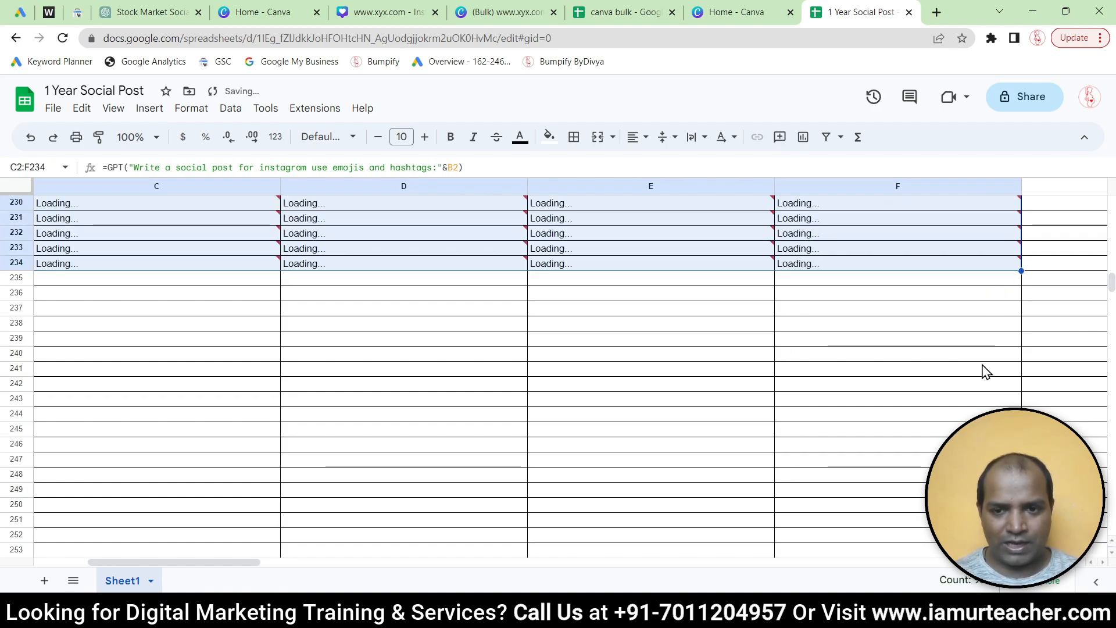
drag(259, 567, 249, 563)
scroll(748, 448, up, 20)
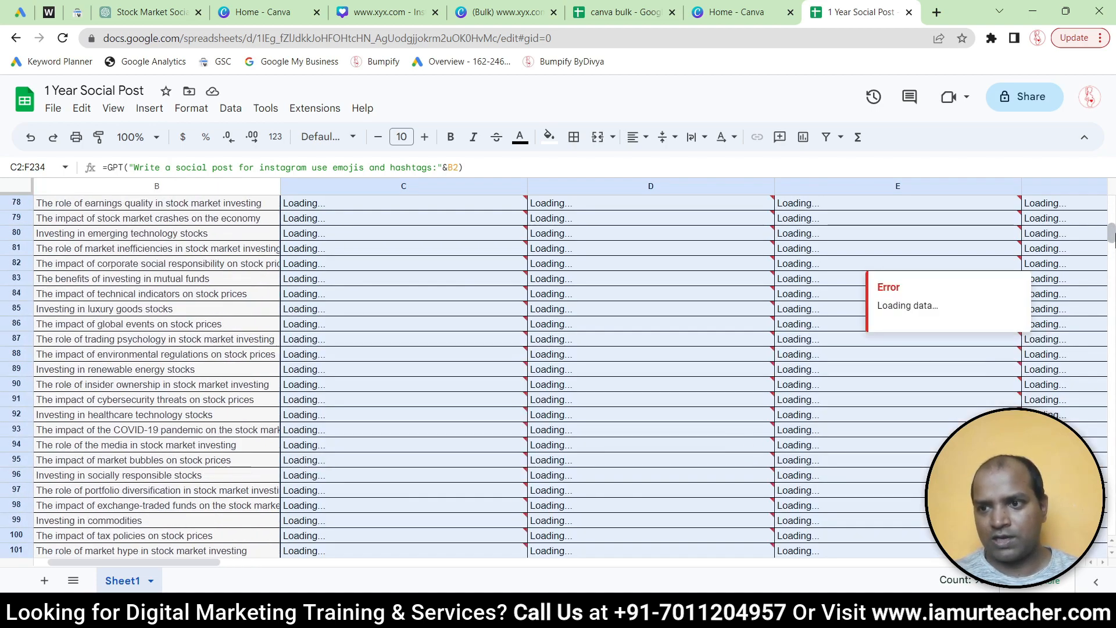
drag(1111, 237, 1112, 201)
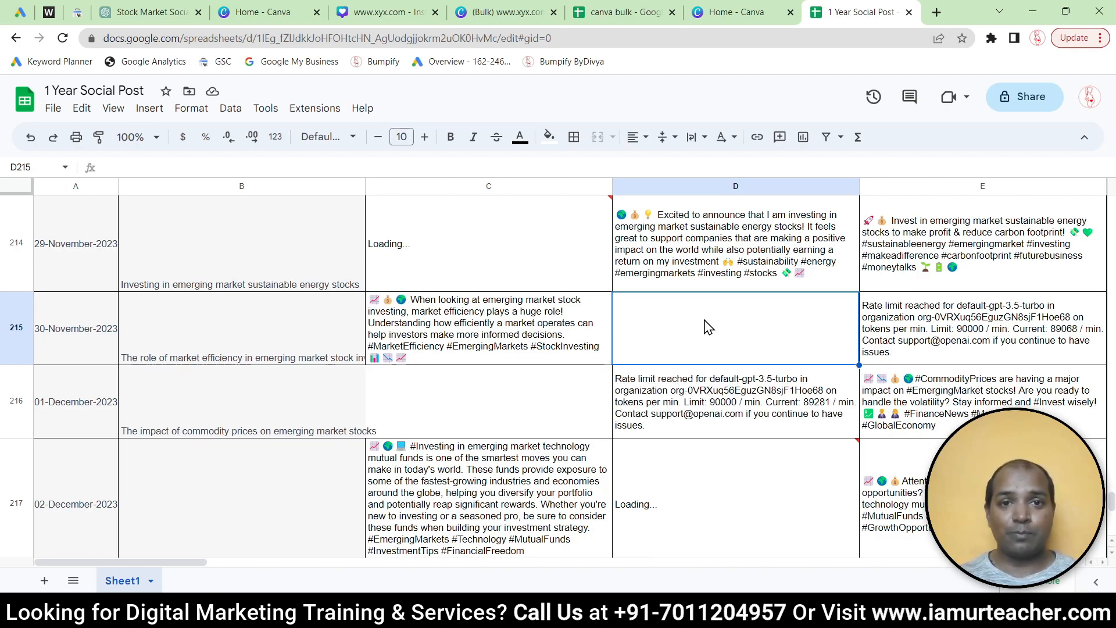
Clear the rate-limit error from the Facebook post cell D216 and return to D215.
key(Down)
key(Delete)
click(708, 337)
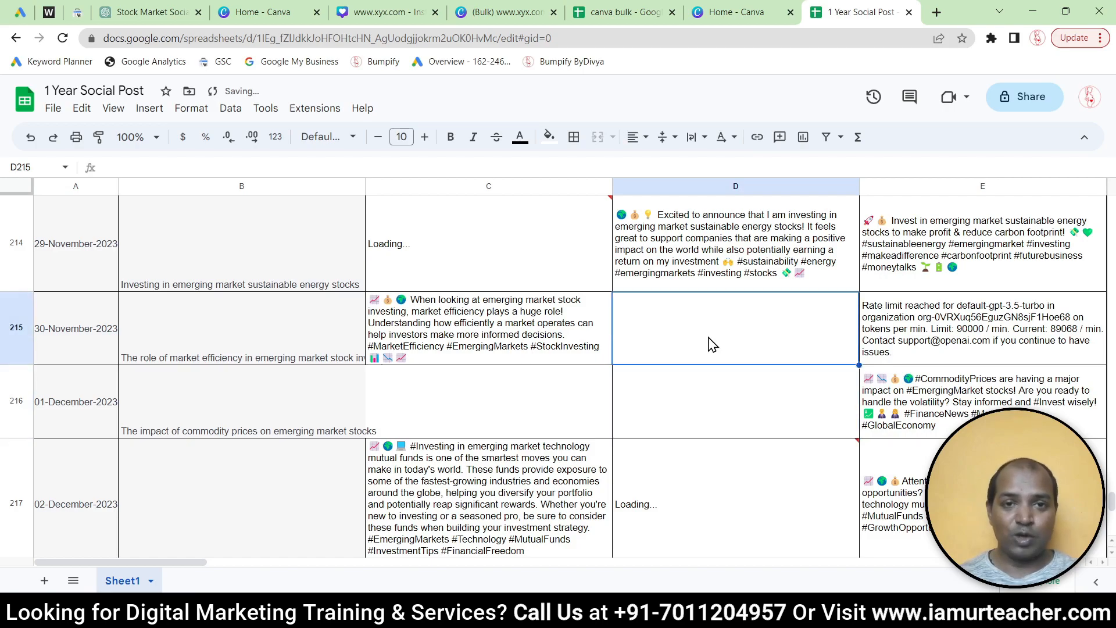